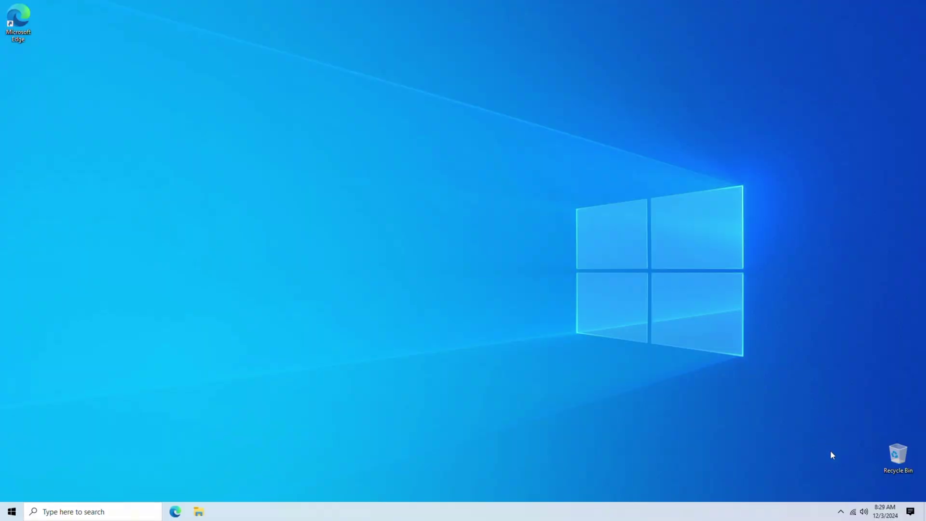
Turn off Wi-Fi to take the infected PC offline, leaving it set to turn back on manually.
left_click(854, 513)
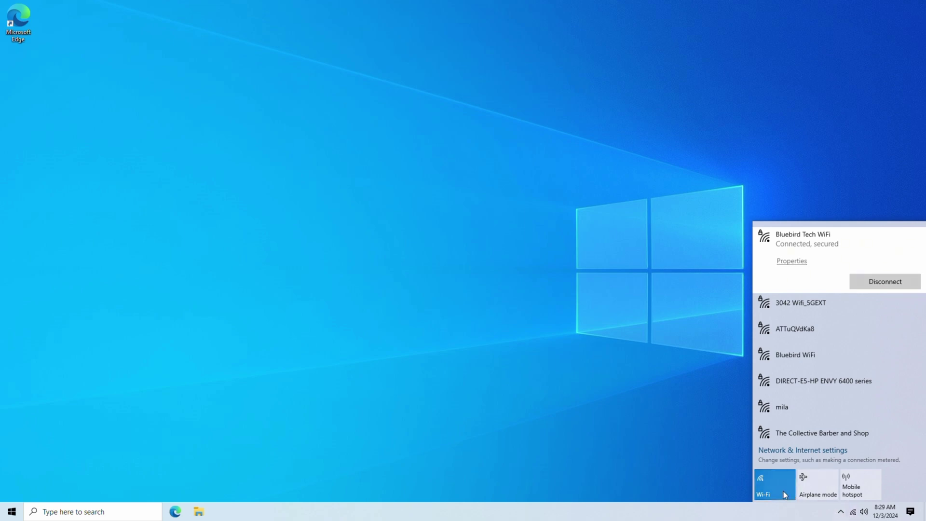
left_click(784, 494)
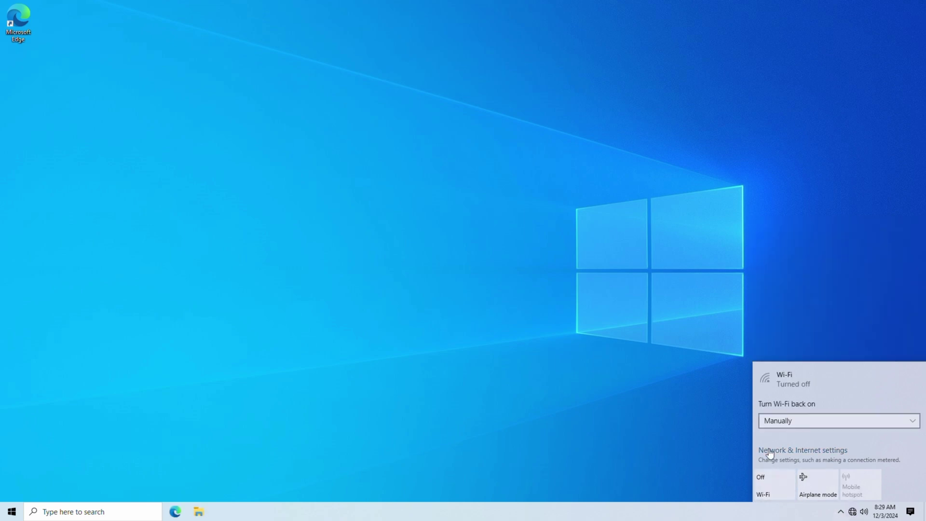
left_click(606, 363)
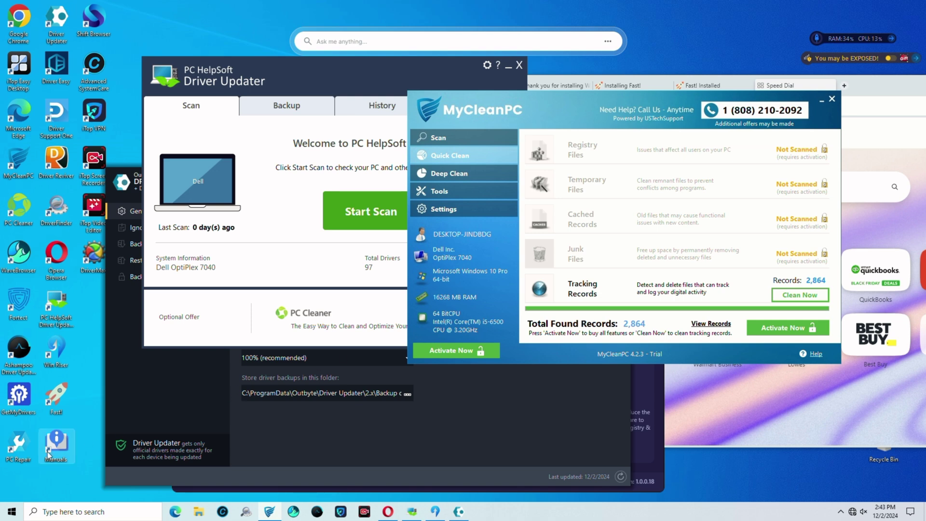
Restart the PC into the Windows recovery environment.
left_click(10, 514)
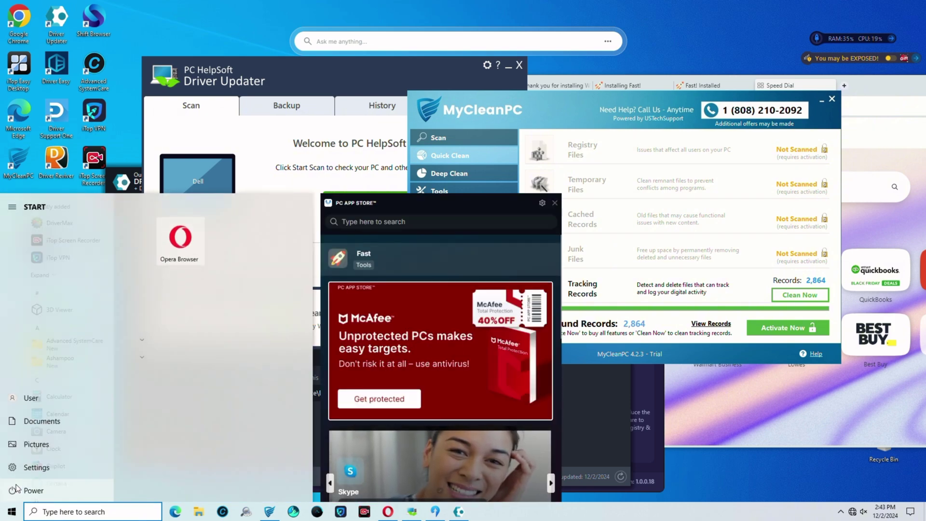
left_click(13, 490)
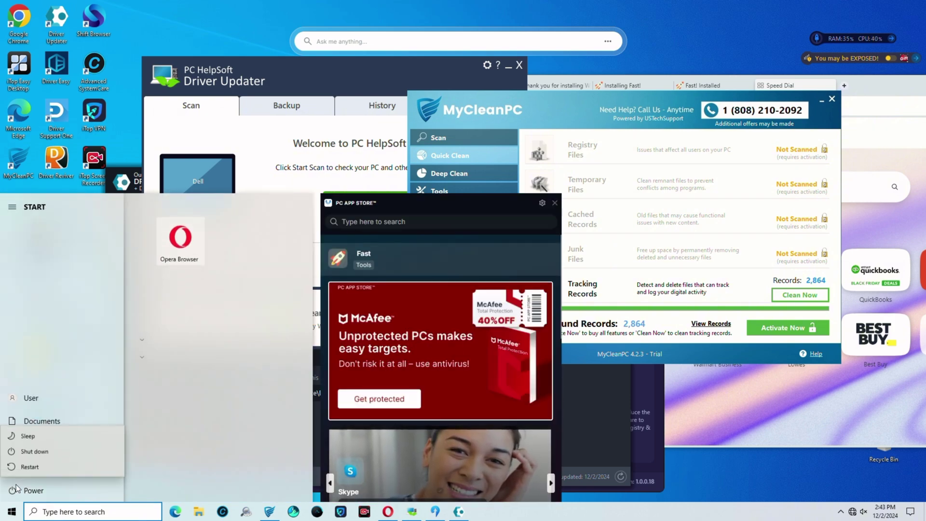
left_click(45, 466)
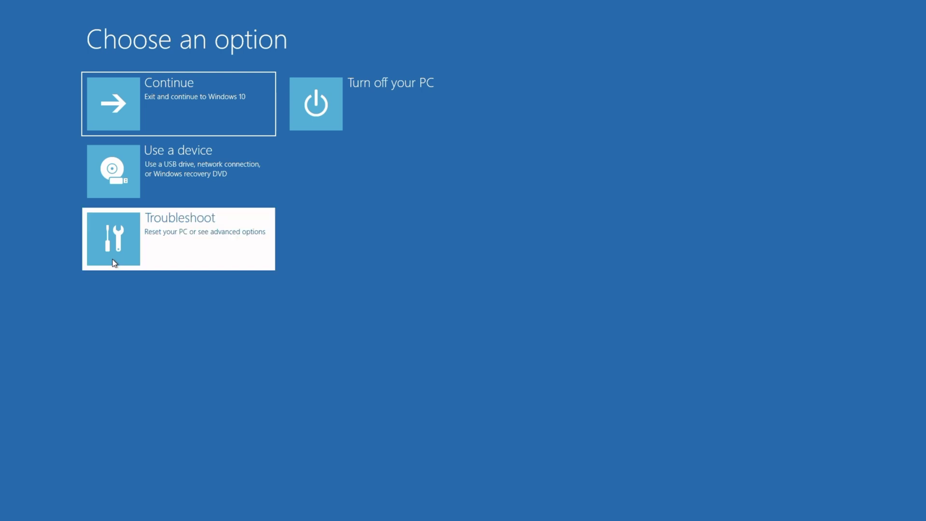
Restart the PC into Safe Mode through the advanced troubleshooting Startup Settings.
left_click(114, 263)
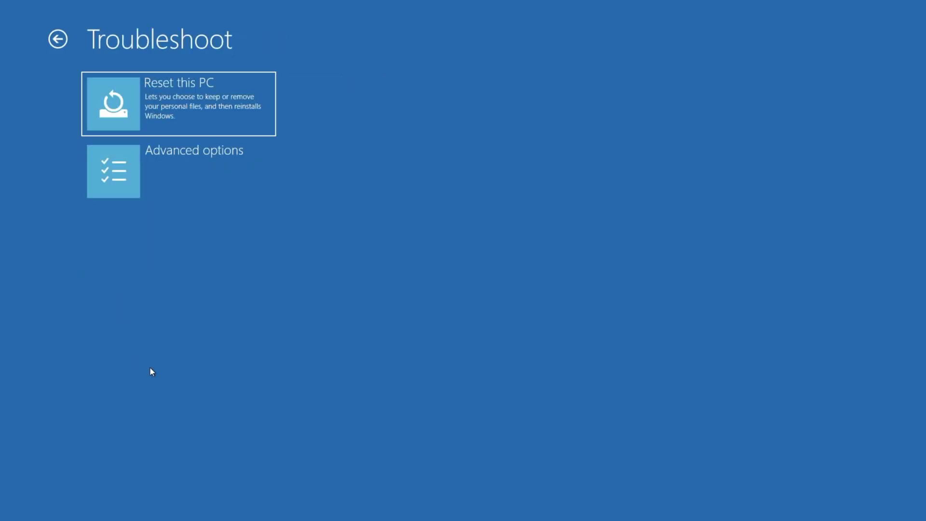
left_click(134, 187)
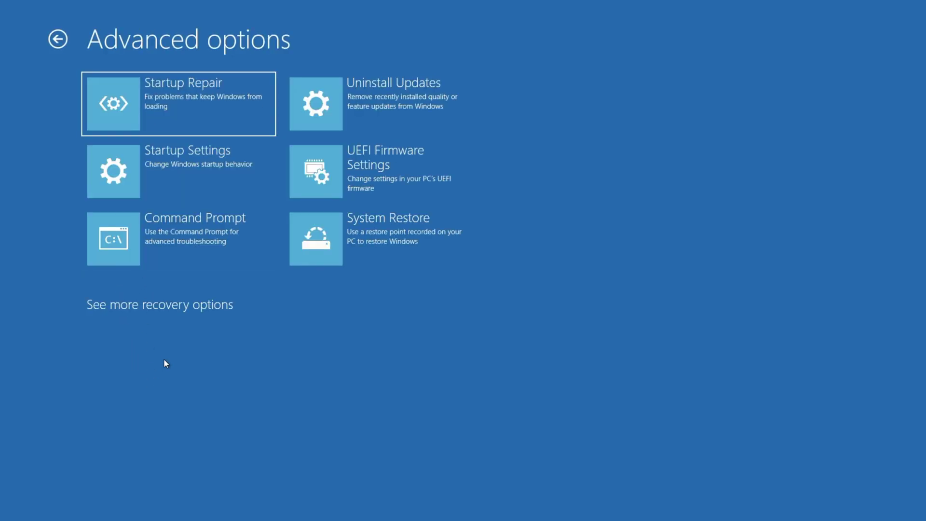
left_click(149, 174)
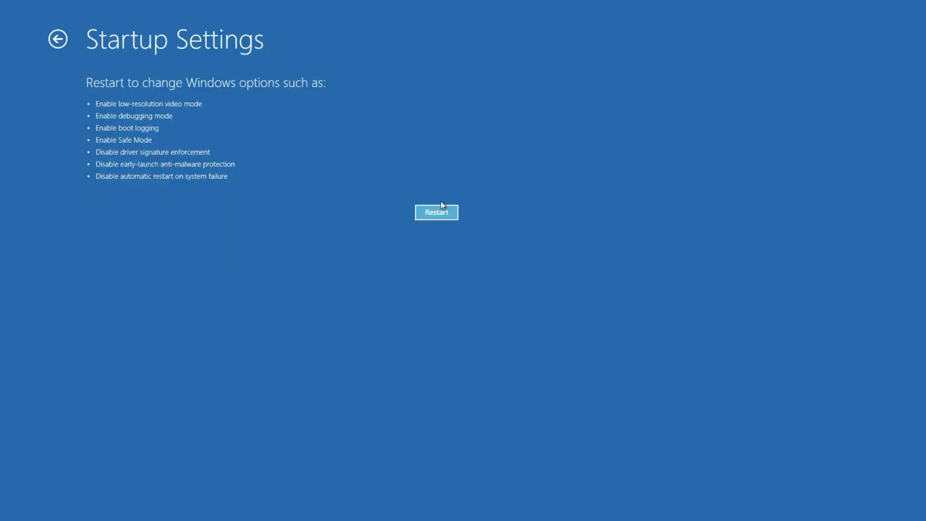
left_click(436, 212)
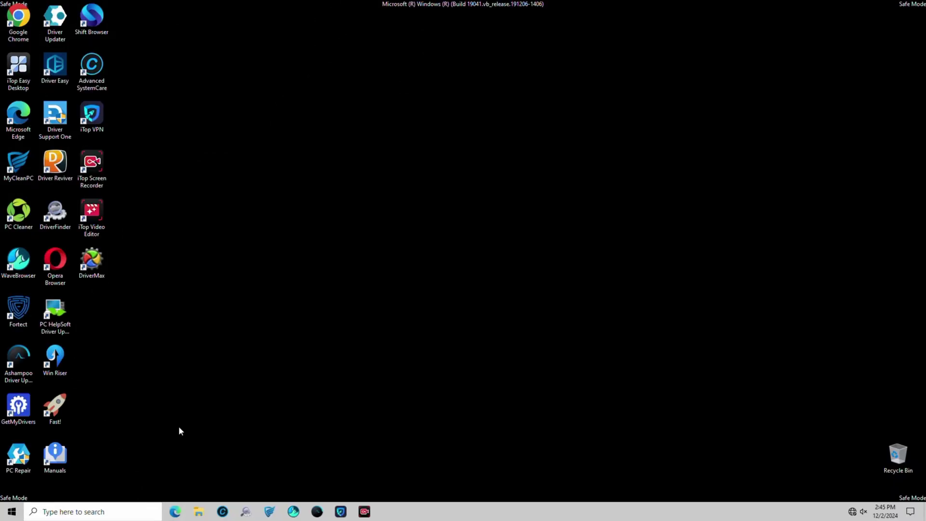
Search for Control Panel, open its Programs and Features list and maximize the window.
left_click(100, 511)
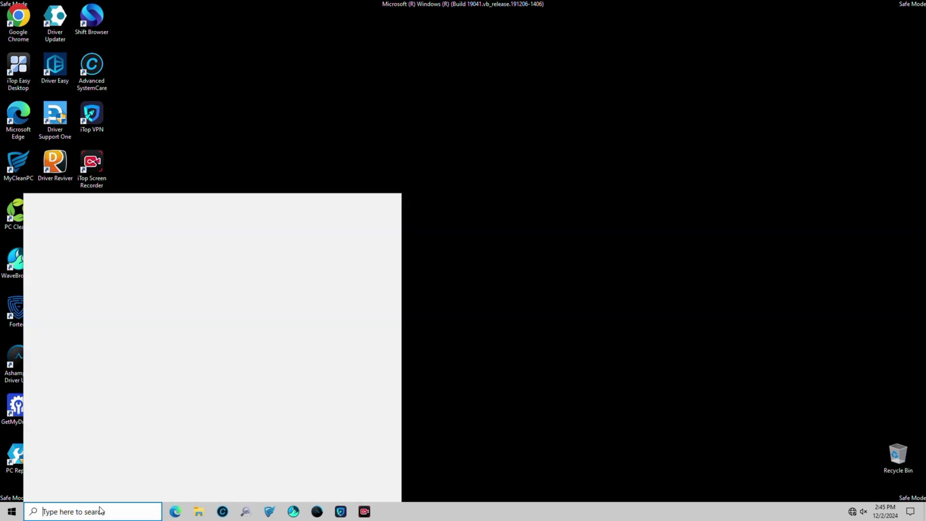
type("control")
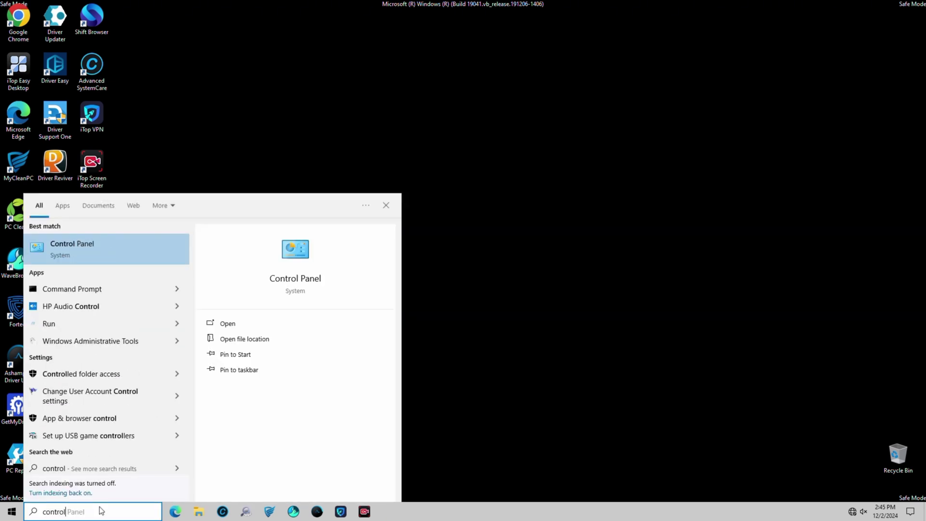
left_click(85, 260)
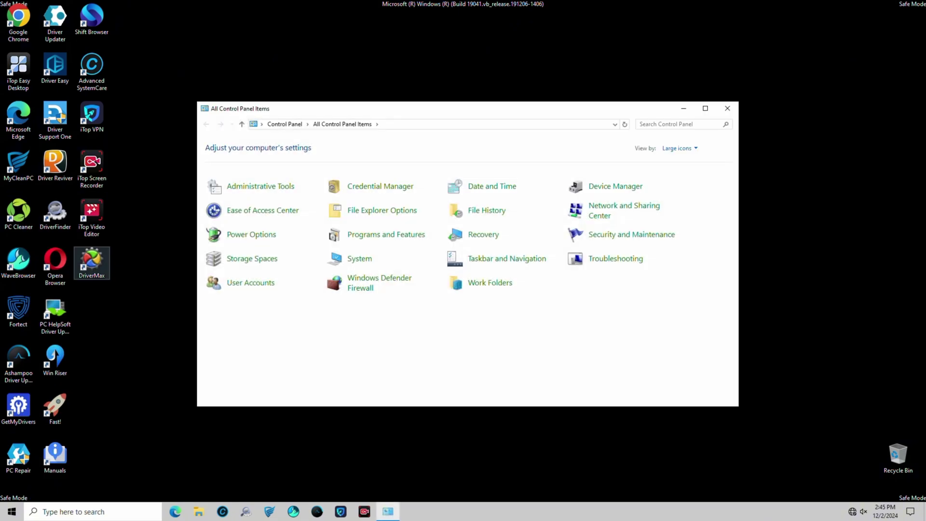
left_click(371, 236)
left_click(705, 108)
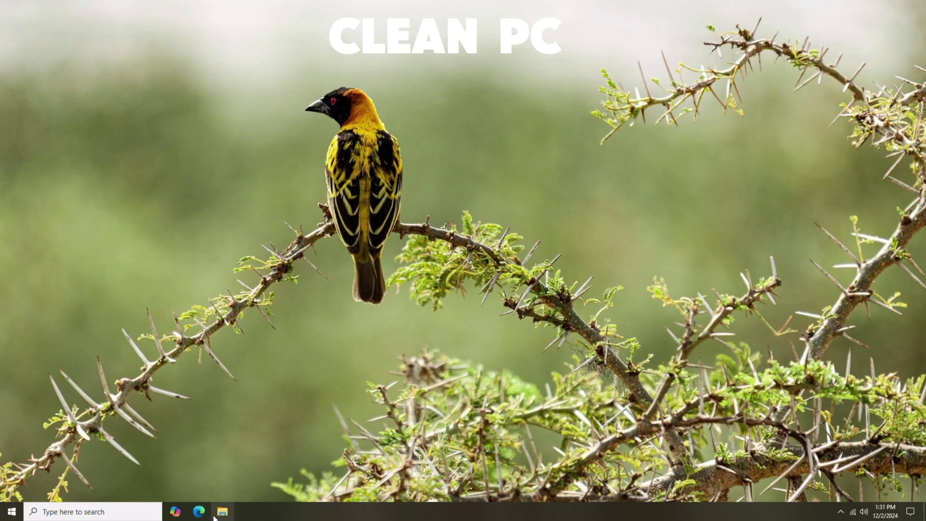
On the clean PC, open Microsoft Edge, search for malwarebytes and download the free installer from the Malwarebytes website.
left_click(198, 511)
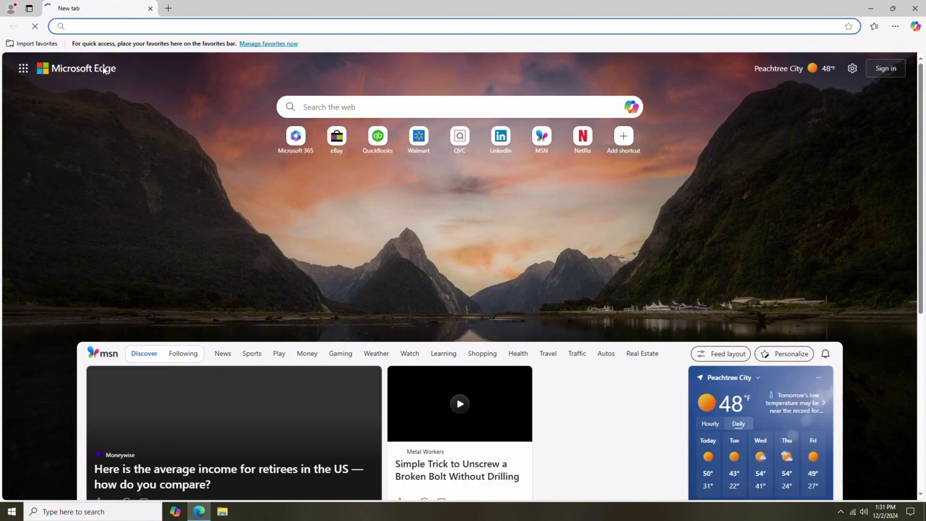
type("malwarebytes")
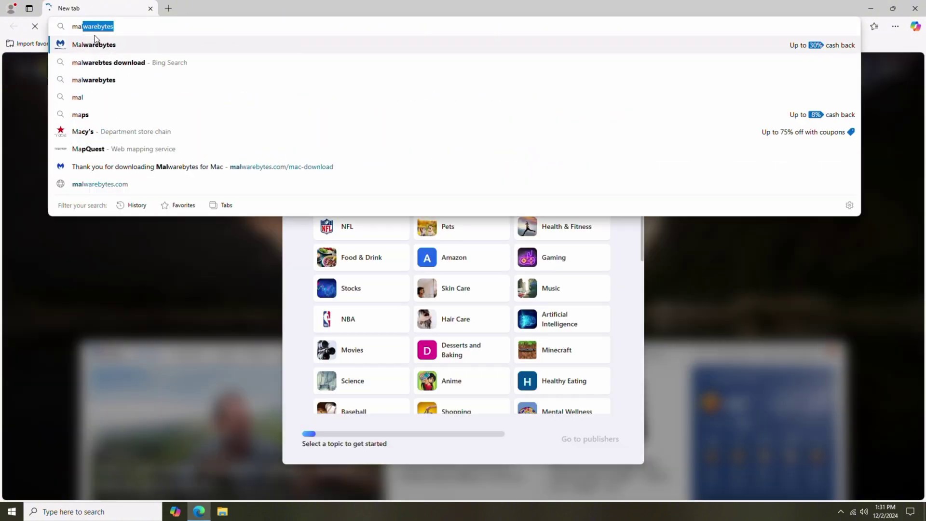
key("Return")
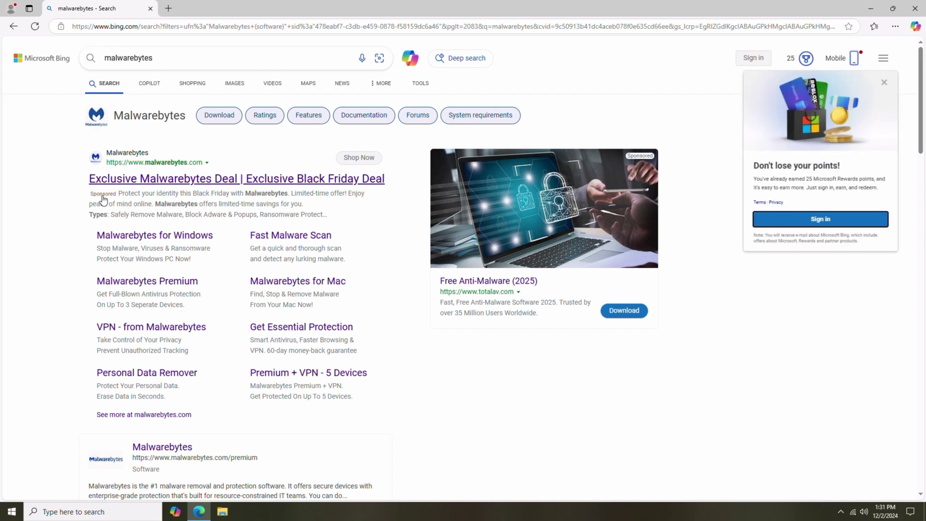
left_click(143, 179)
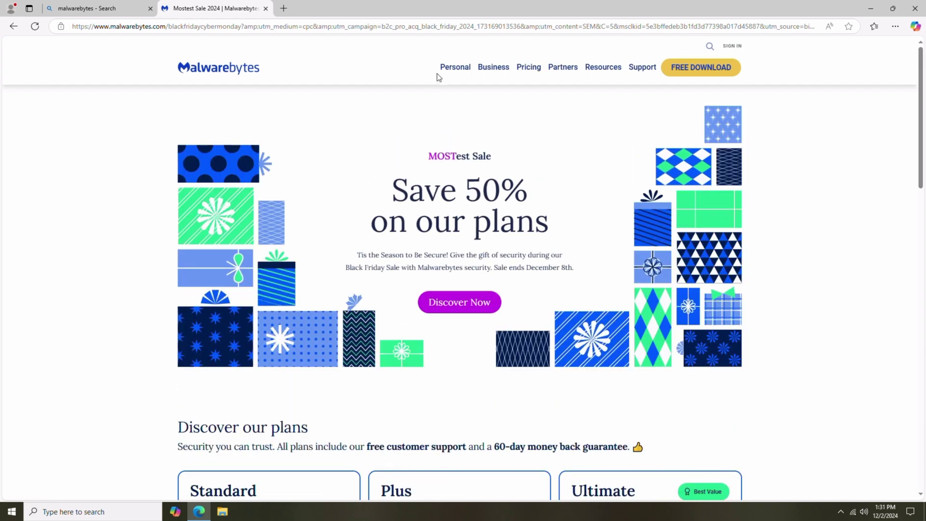
left_click(699, 67)
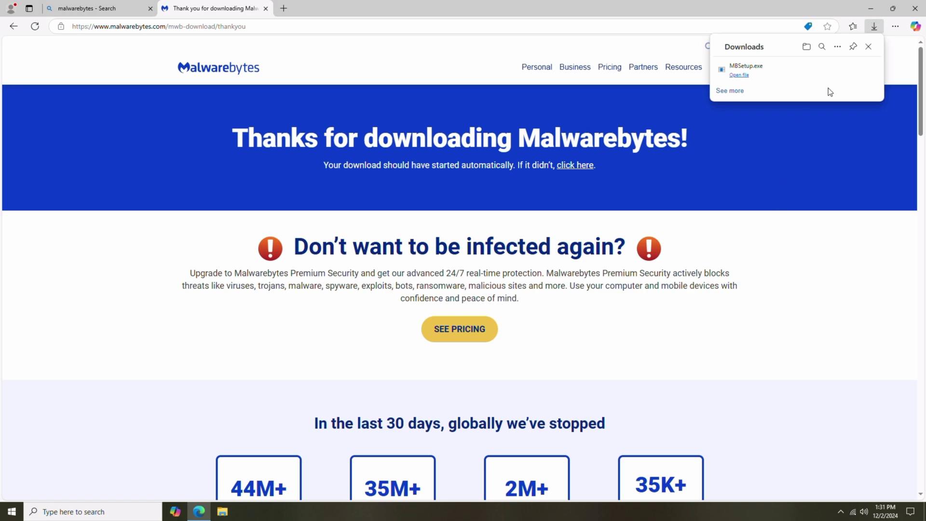
Copy MBSetup from the Downloads folder to USB Drive (E:), accepting the copy without its properties, and close the folder.
left_click(839, 71)
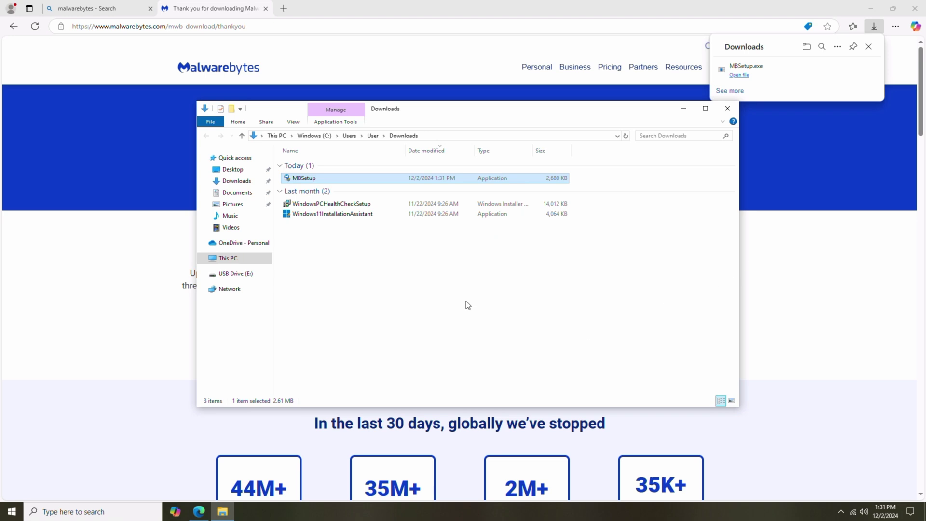
left_click_drag(297, 181, 254, 278)
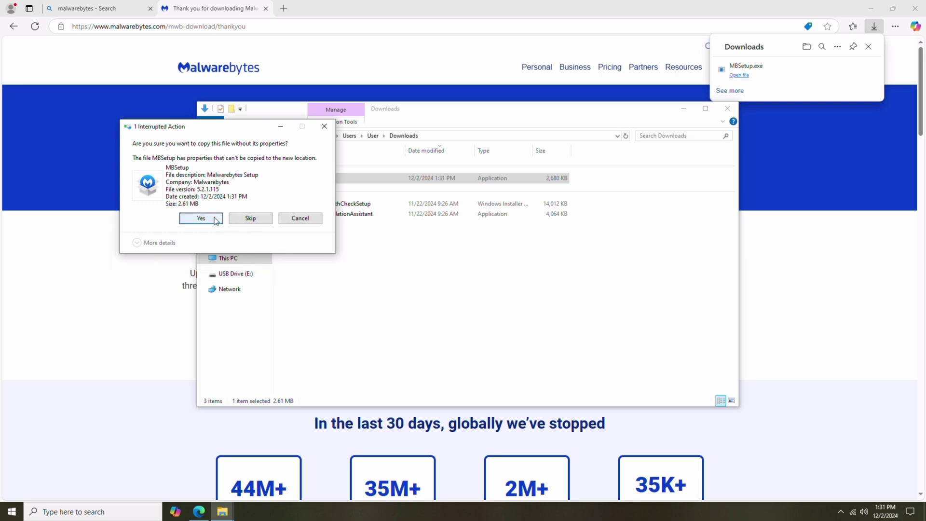
left_click(218, 218)
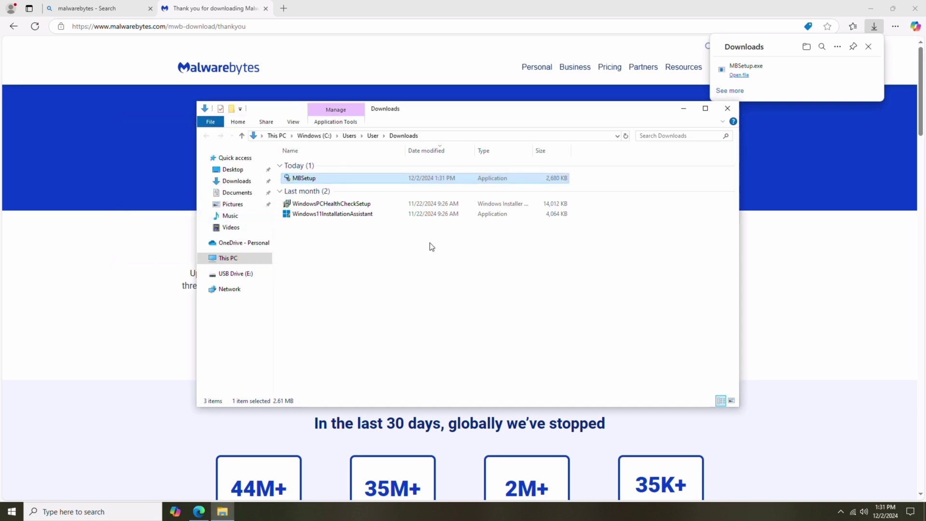
left_click(727, 108)
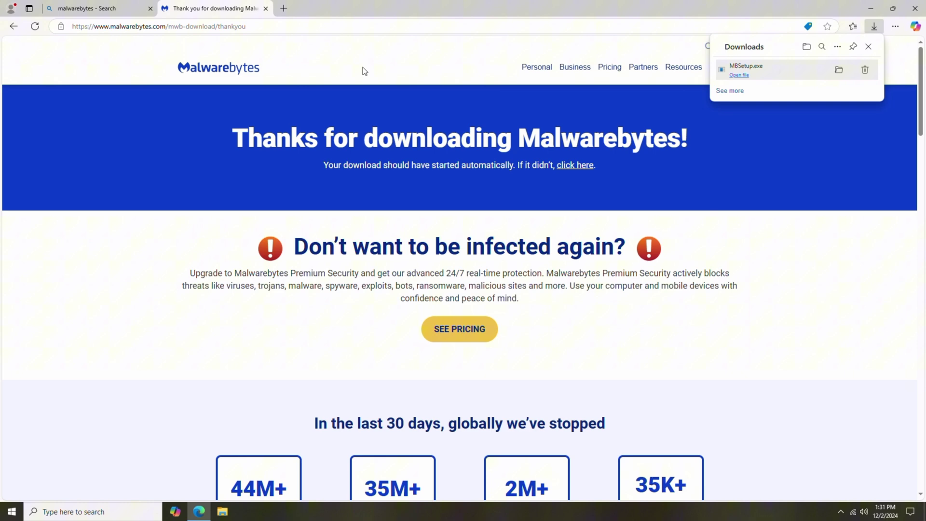
Search the web for "bitdefender free" and open the US Bitdefender Free Antivirus for Windows download page.
left_click(269, 29)
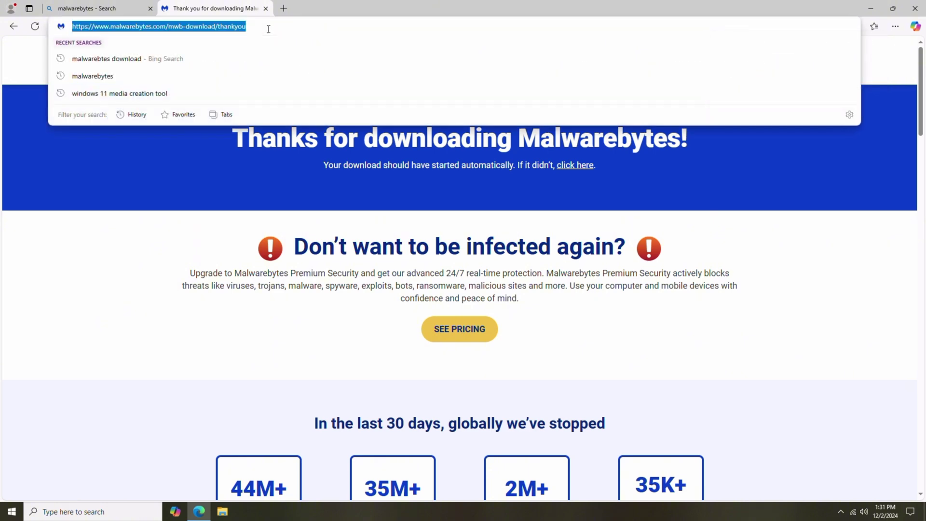
type("bitdefen")
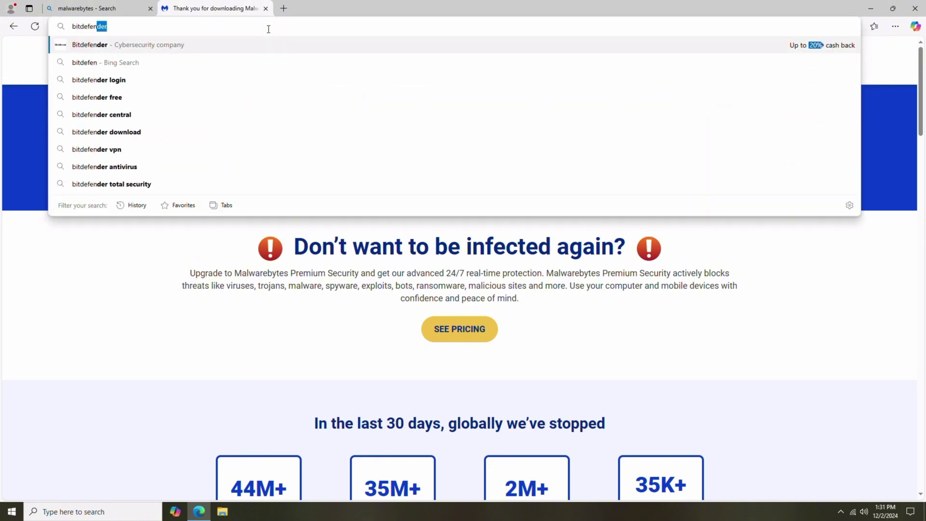
type("der free")
key("Return")
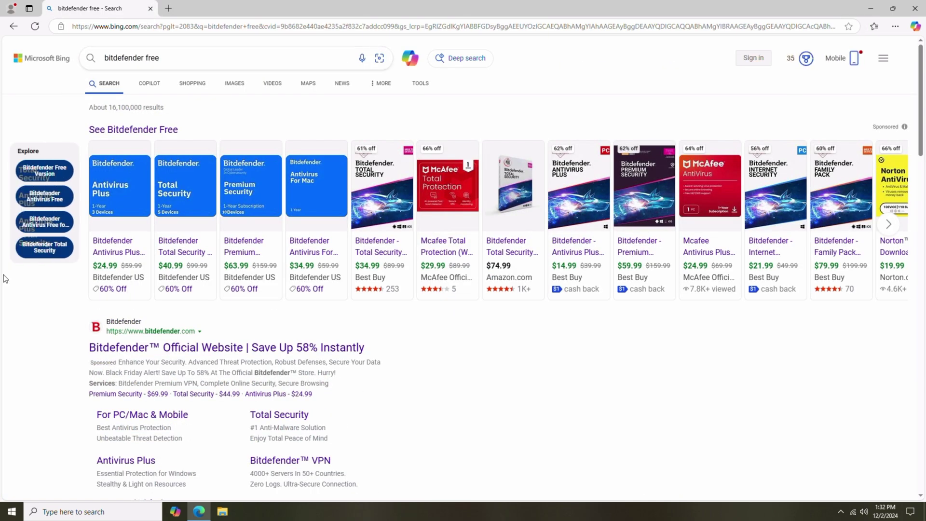
scroll(48, 383, "down", 5)
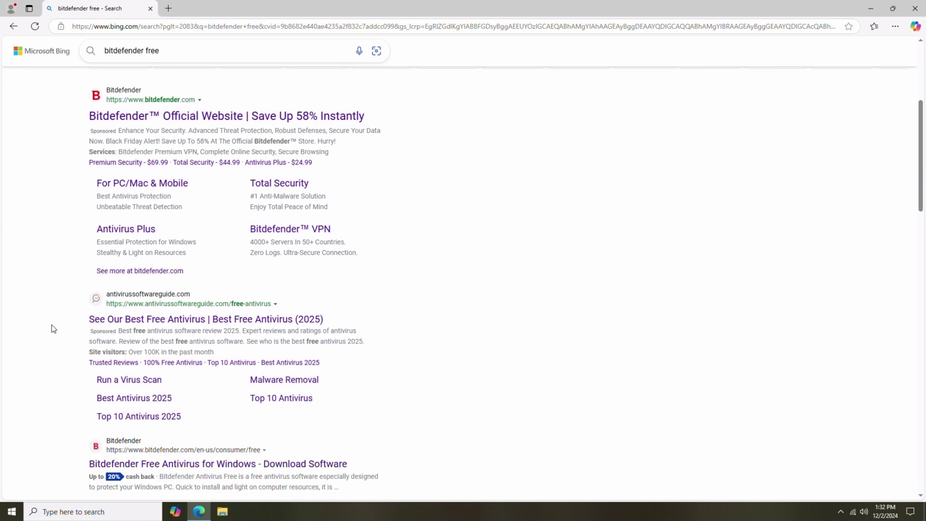
scroll(51, 325, "down", 1)
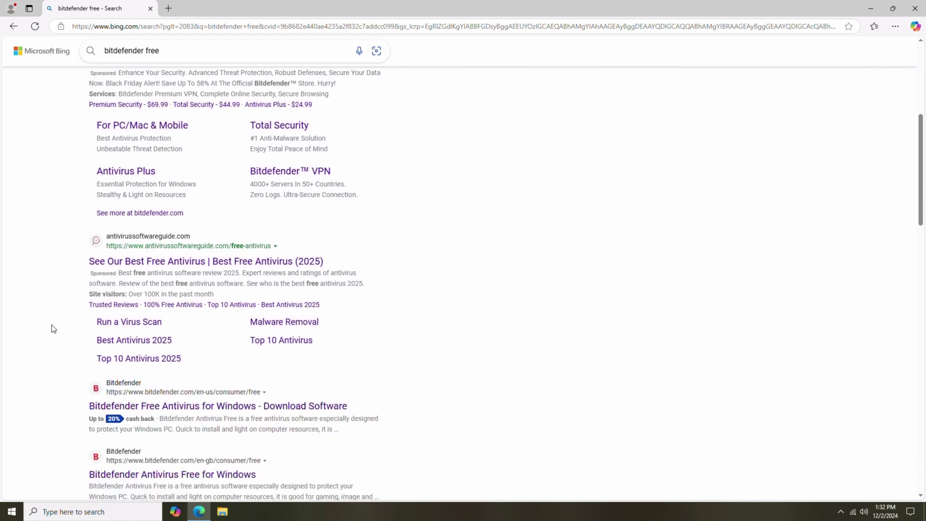
left_click(179, 415)
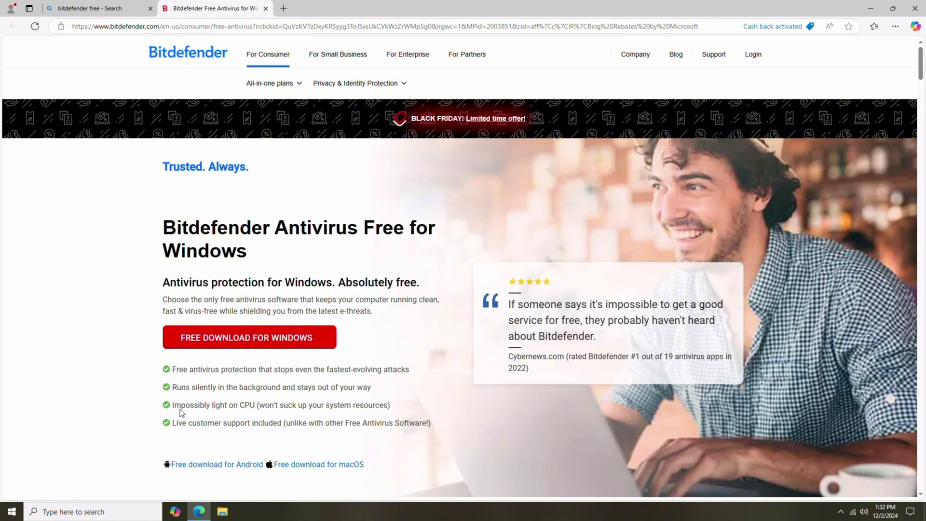
Download the free Windows version of Bitdefender Antivirus and look through the thank-you page.
left_click(175, 342)
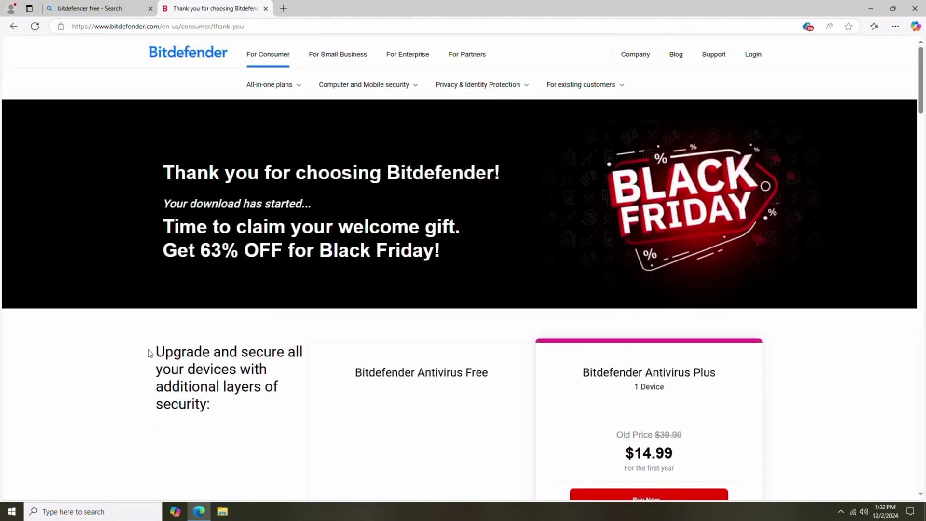
scroll(491, 251, "down", 6)
scroll(484, 275, "down", 5)
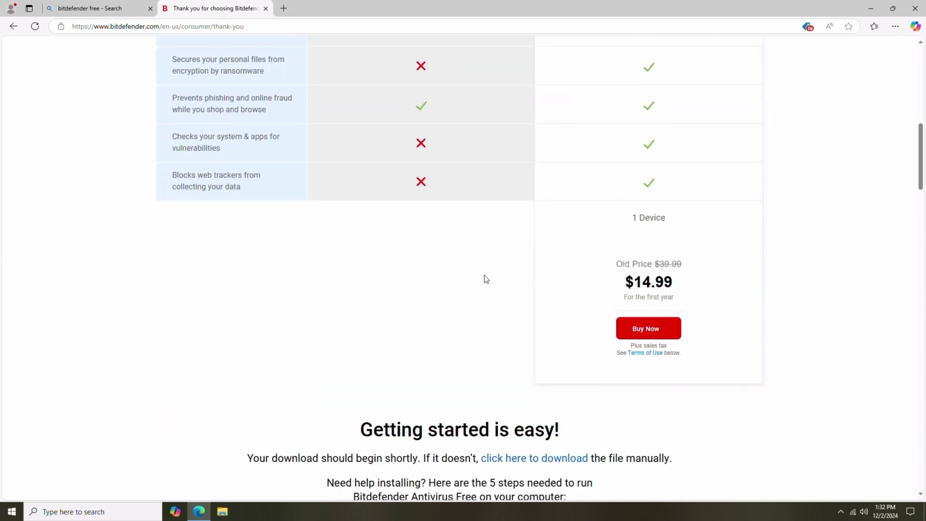
scroll(485, 274, "up", 8)
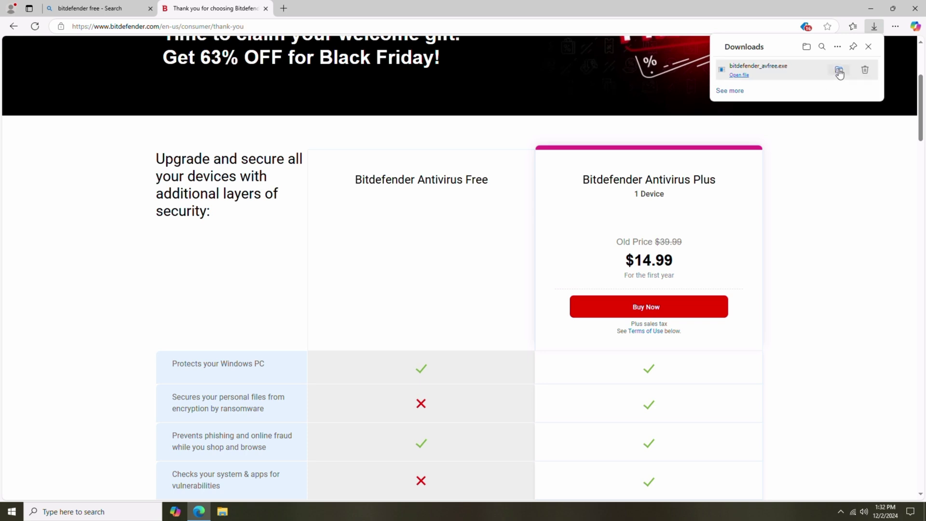
Copy bitdefender_avfree from the Downloads folder to USB Drive (E:), accepting the copy without its properties.
left_click(839, 72)
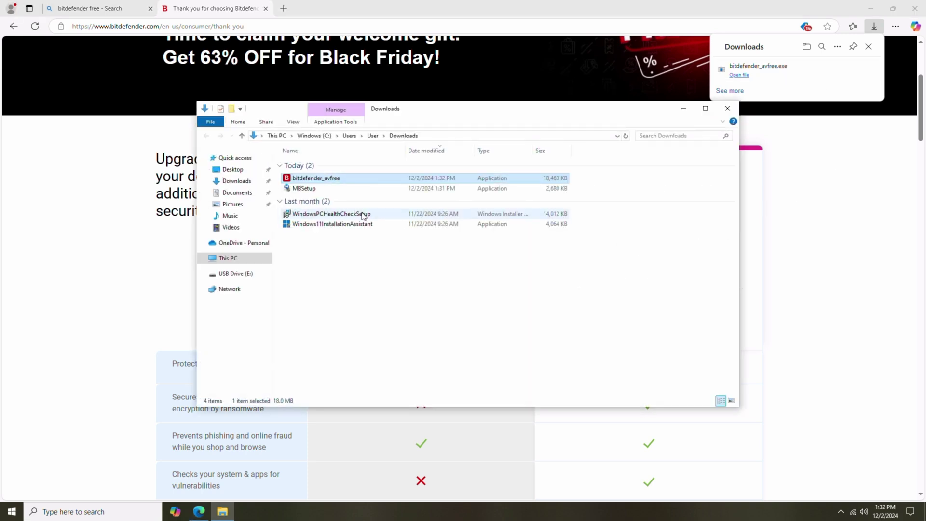
left_click_drag(327, 182, 259, 282)
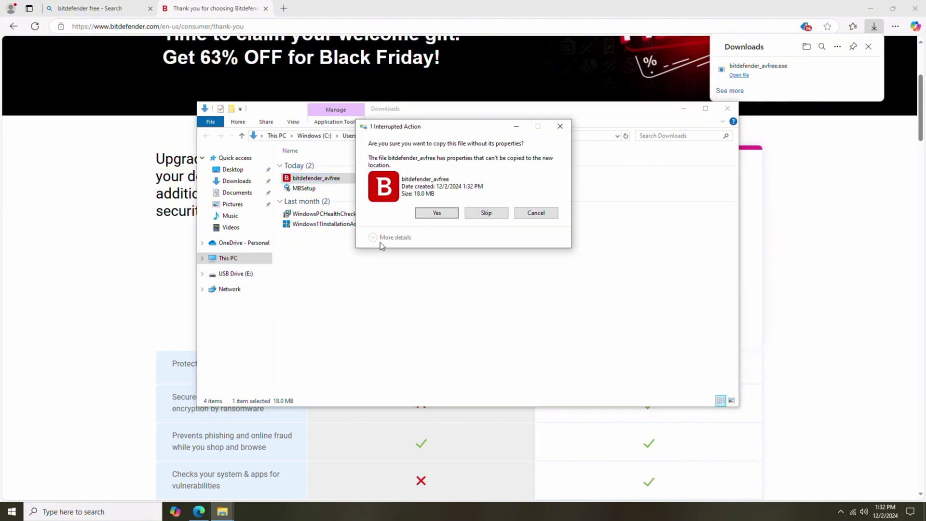
left_click(448, 216)
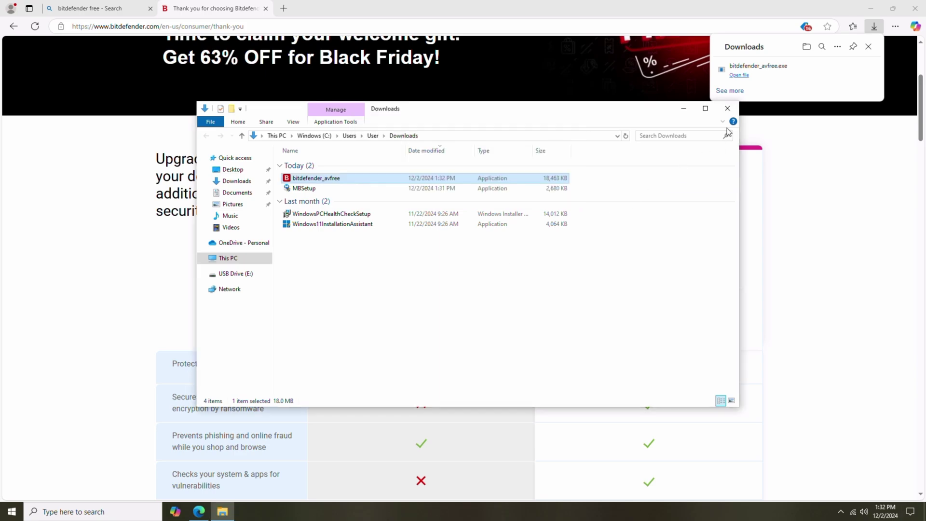
Close the Downloads folder and, on the infected PC, install Revo Uninstaller from revosetup on USB Drive (E:), accepting the license and creating a desktop shortcut.
left_click(727, 108)
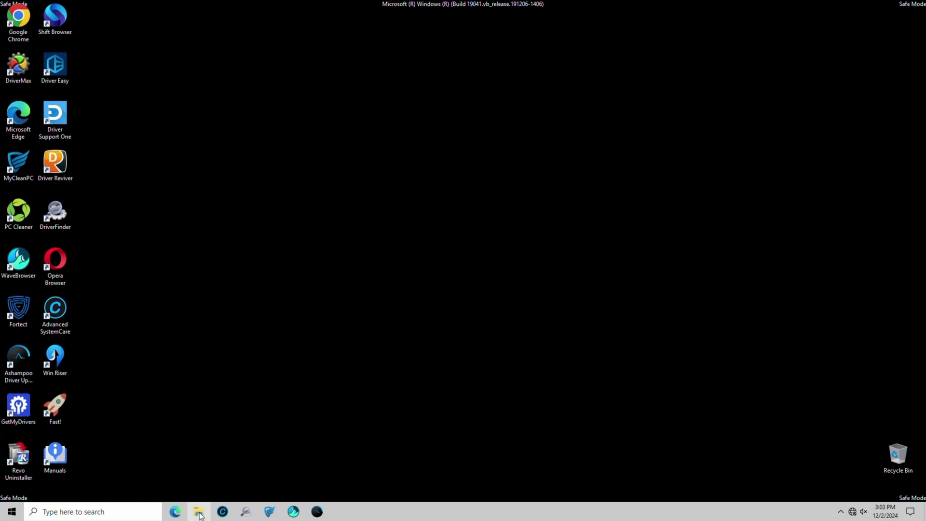
left_click(199, 512)
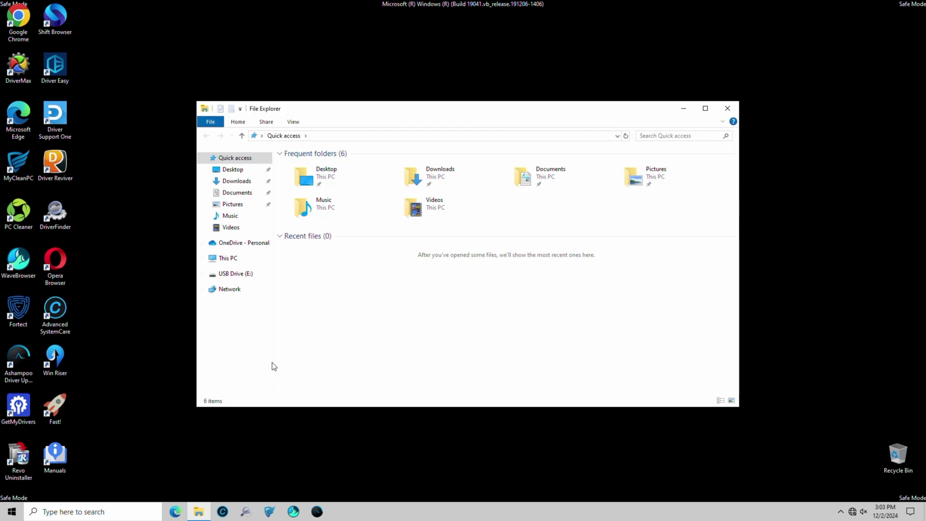
left_click(241, 274)
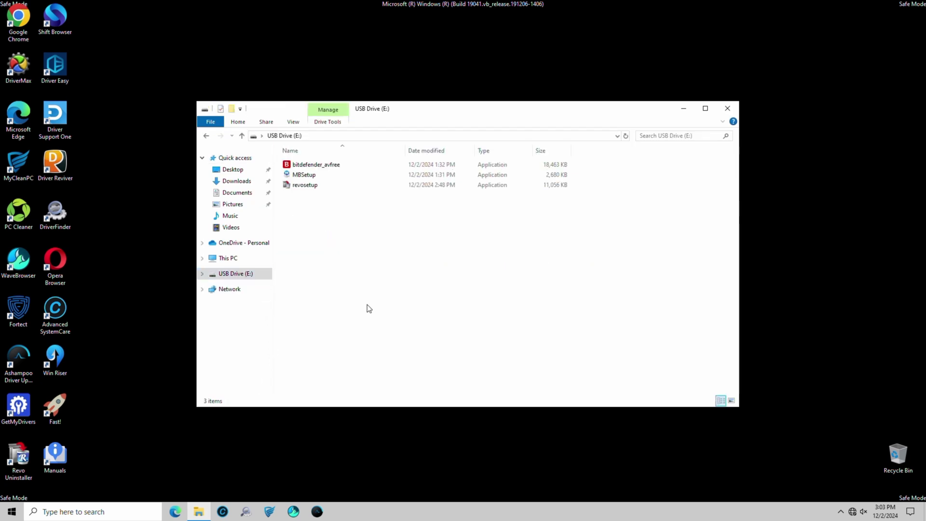
double_click(313, 188)
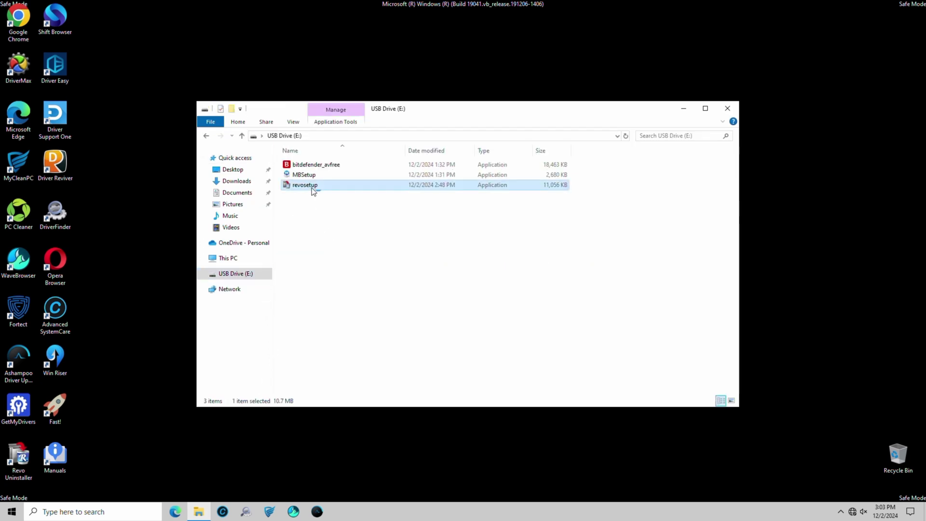
left_click(473, 277)
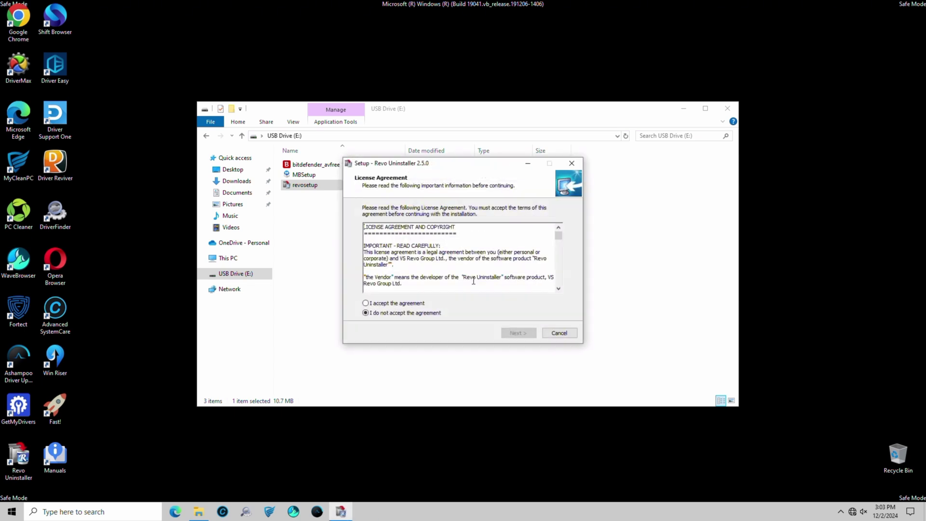
left_click(409, 303)
left_click(516, 334)
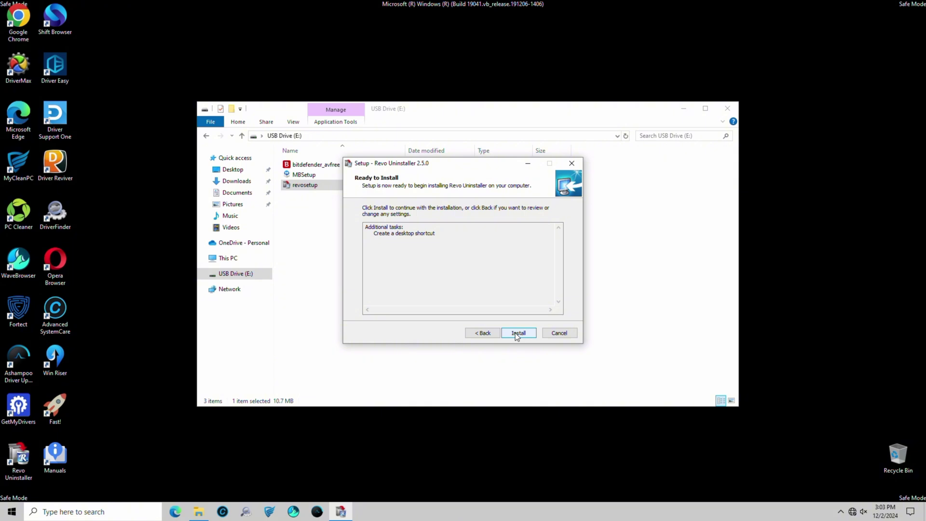
left_click(515, 333)
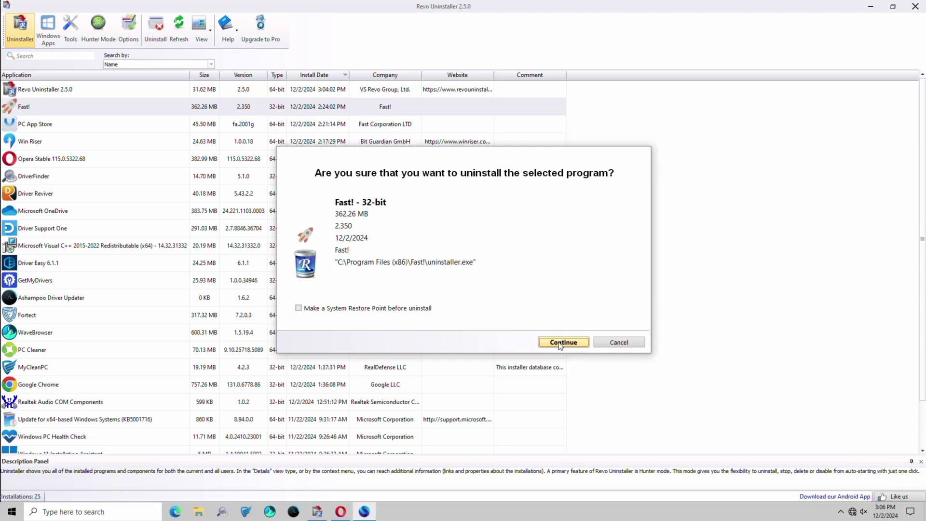
Uninstall Fast! and Driver Reviver with Revo Uninstaller, dismiss the PC Cleaner uninstaller, and close the WaveBrowser post-uninstall page.
left_click(562, 342)
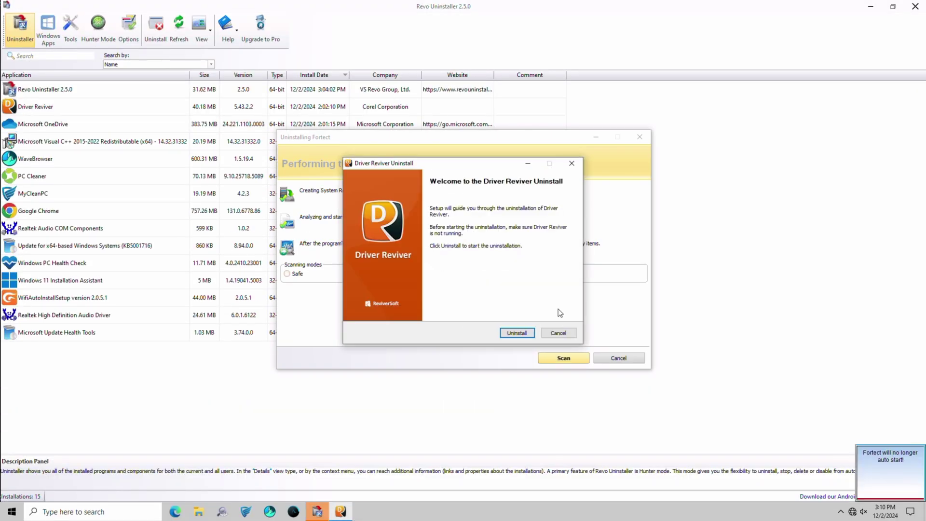
left_click(522, 334)
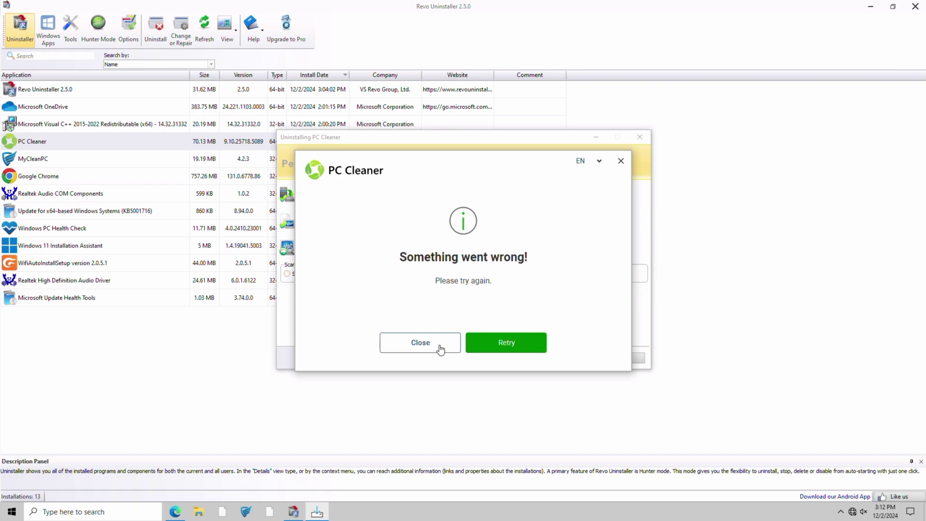
left_click(441, 349)
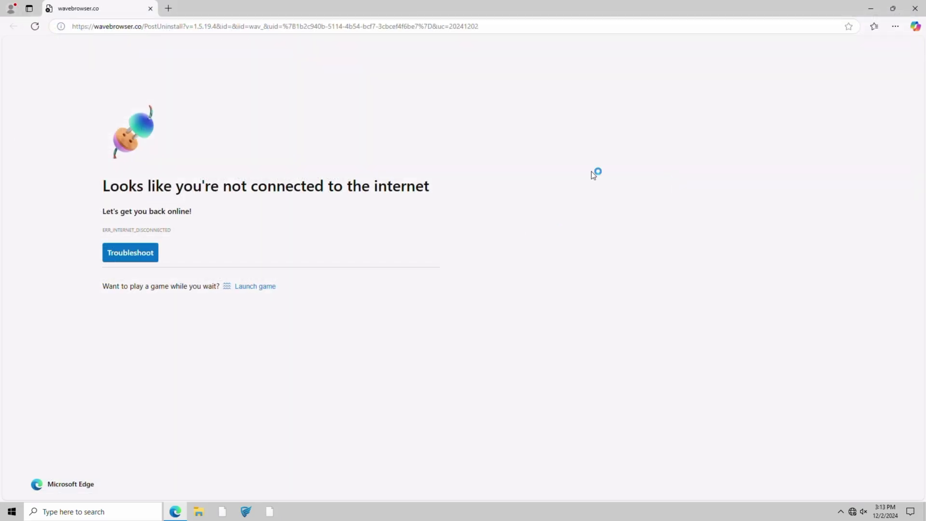
left_click(915, 8)
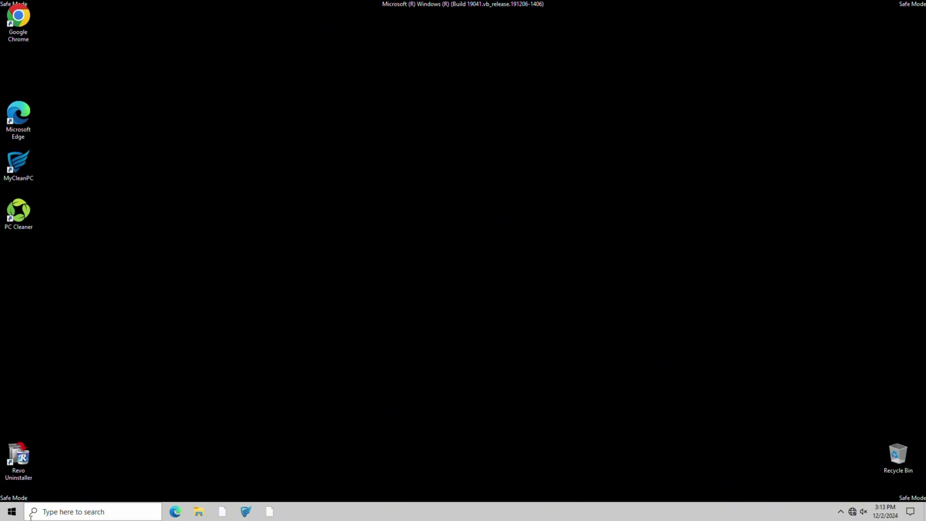
Restart the PC into normal Windows and turn Wi-Fi back on.
left_click(12, 511)
left_click(19, 491)
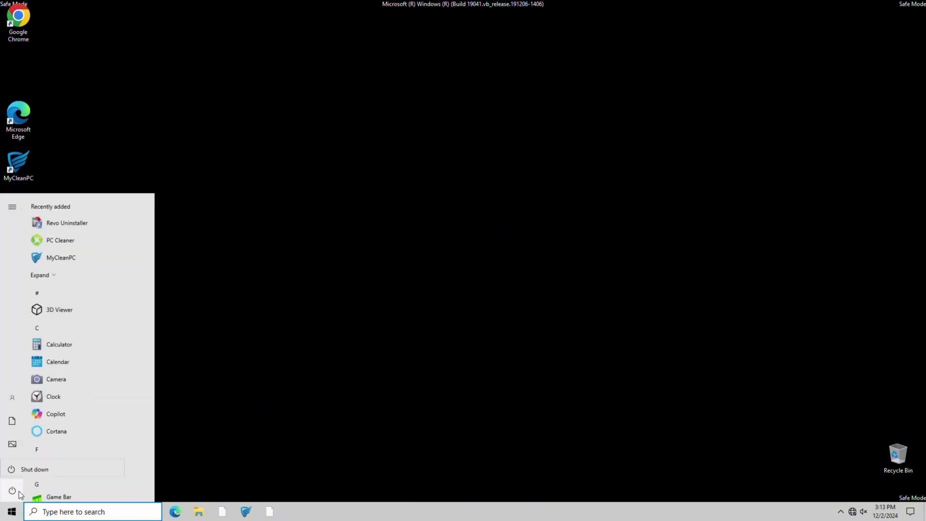
left_click(43, 467)
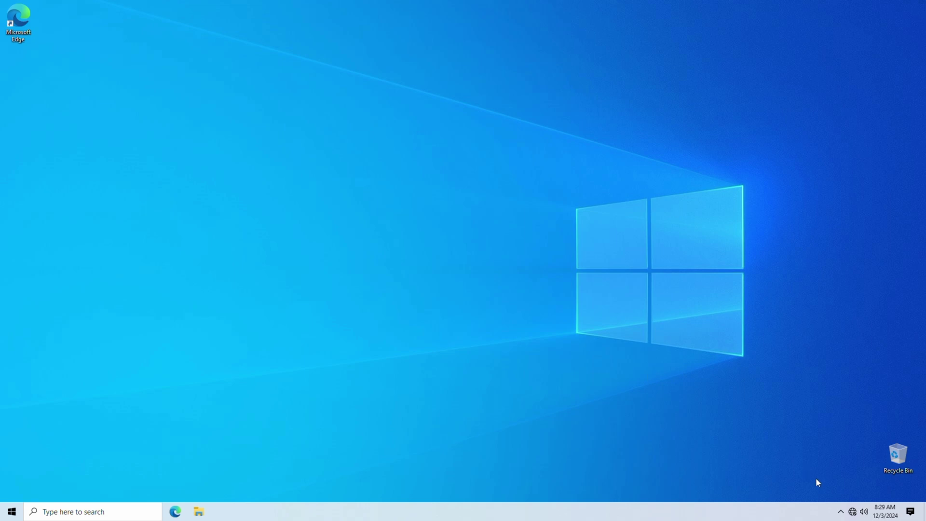
left_click(852, 512)
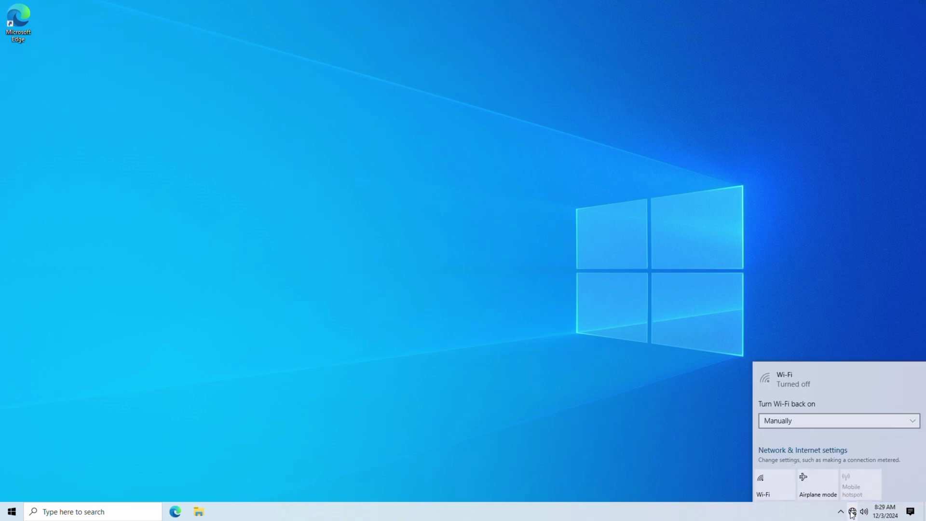
left_click(786, 492)
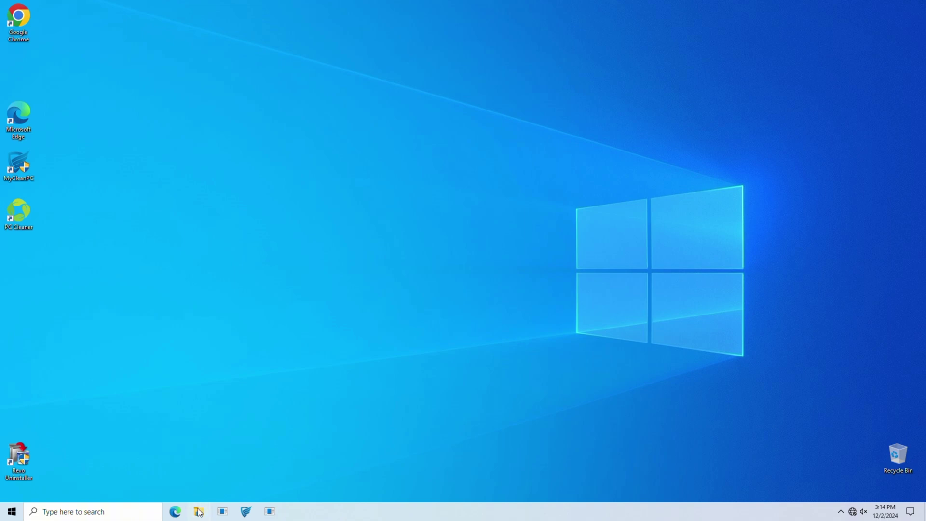
Install Malwarebytes from MBSetup on USB Drive (E:) with Personal protection, skipping Browser Guard, and open the program.
left_click(199, 511)
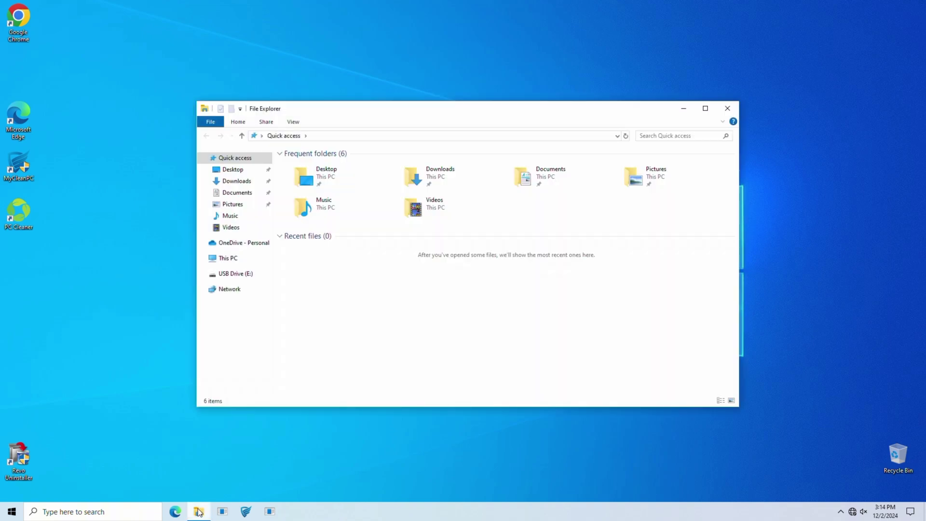
left_click(252, 277)
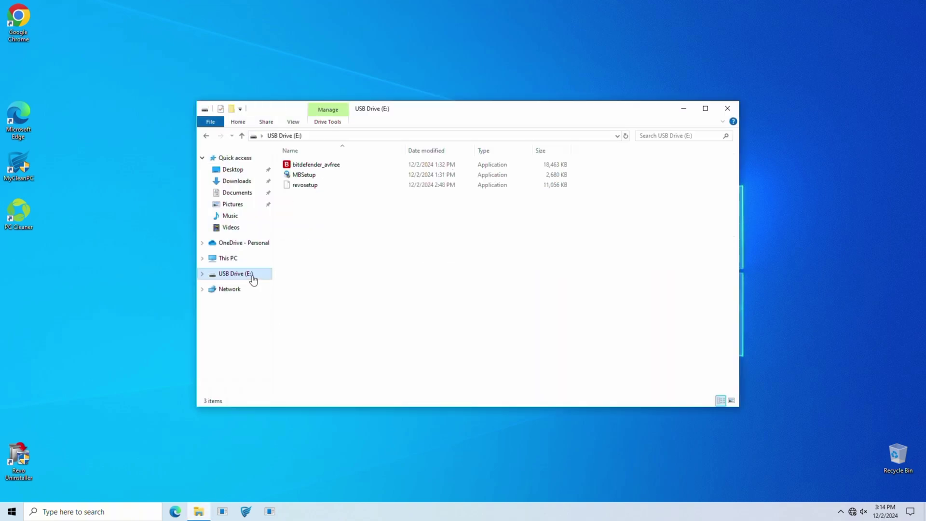
double_click(317, 181)
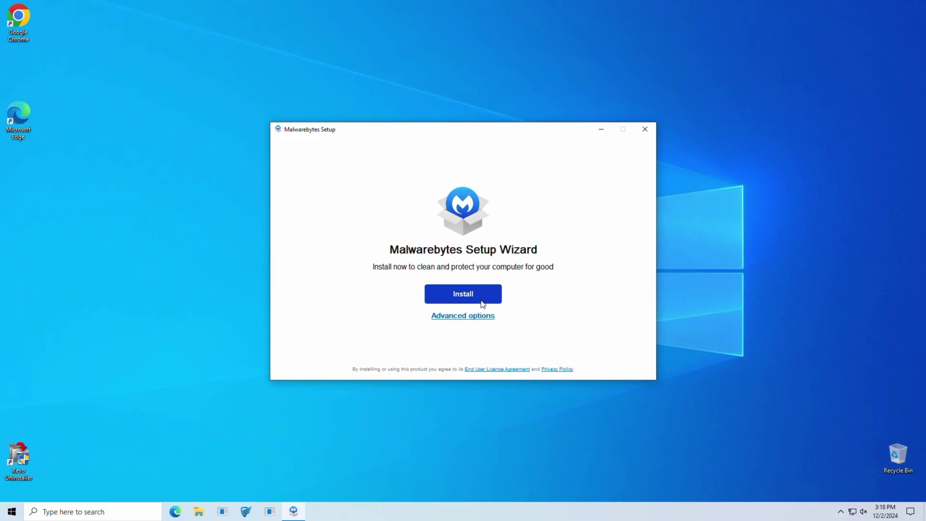
left_click(482, 299)
left_click(429, 273)
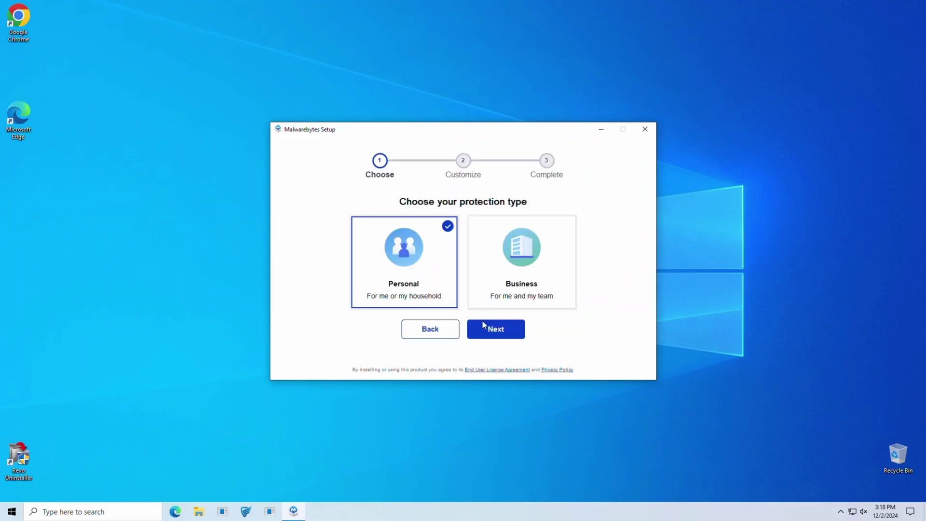
left_click(500, 331)
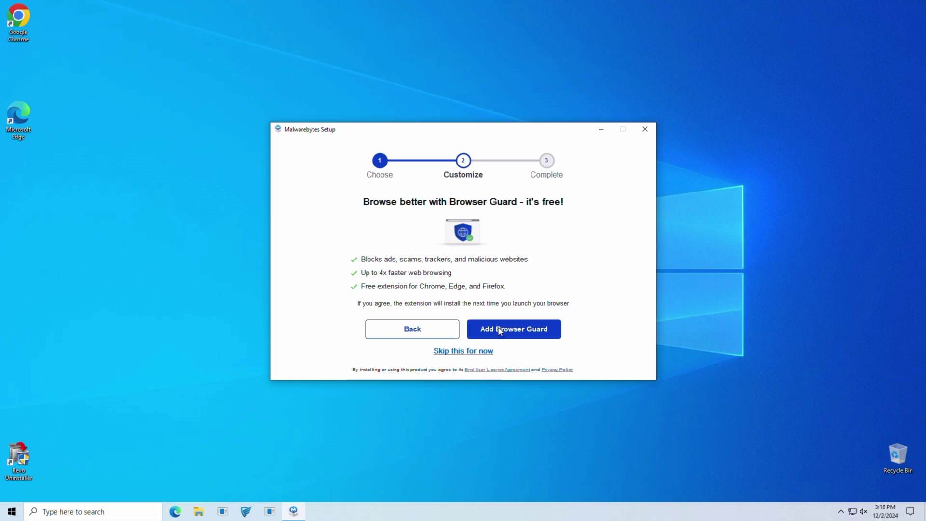
left_click(482, 351)
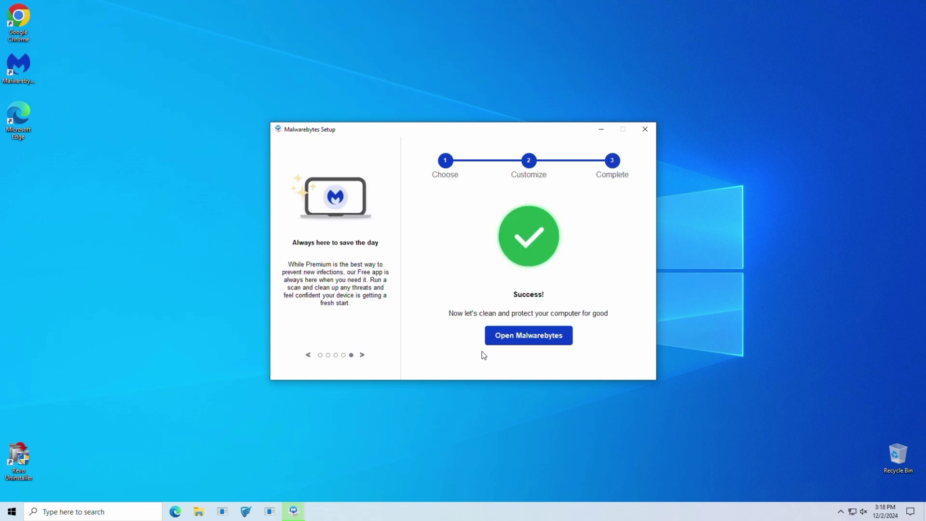
left_click(525, 339)
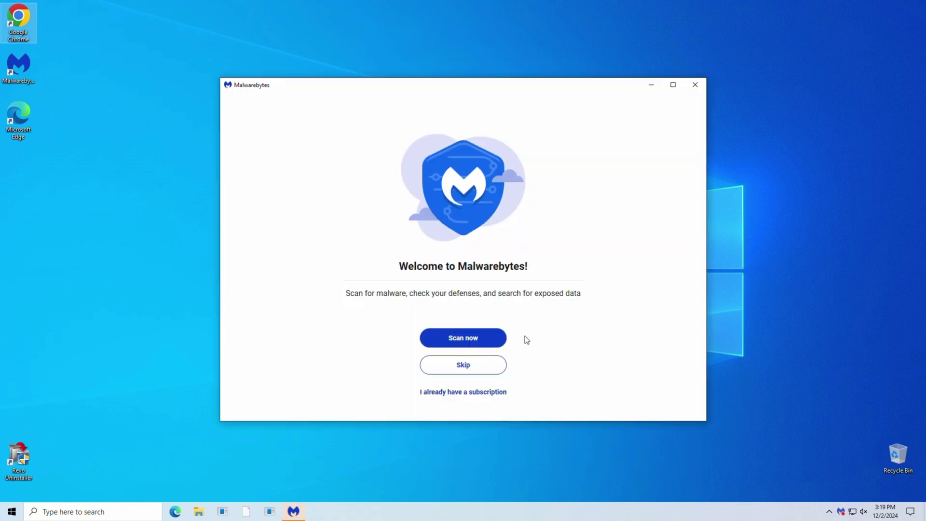
Scan the device with Malwarebytes, quarantine all detected items, continue to Trusted Advisor, and dismiss the scan notification.
left_click(496, 344)
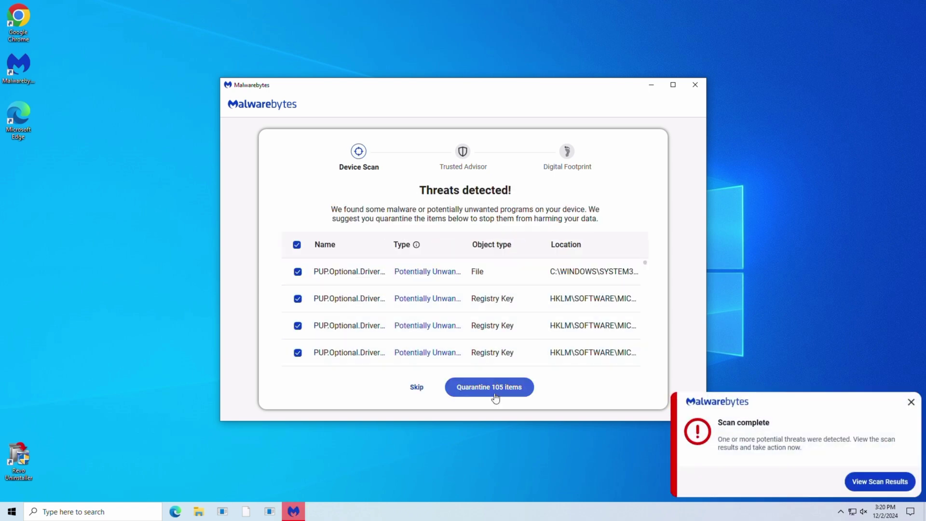
left_click(520, 393)
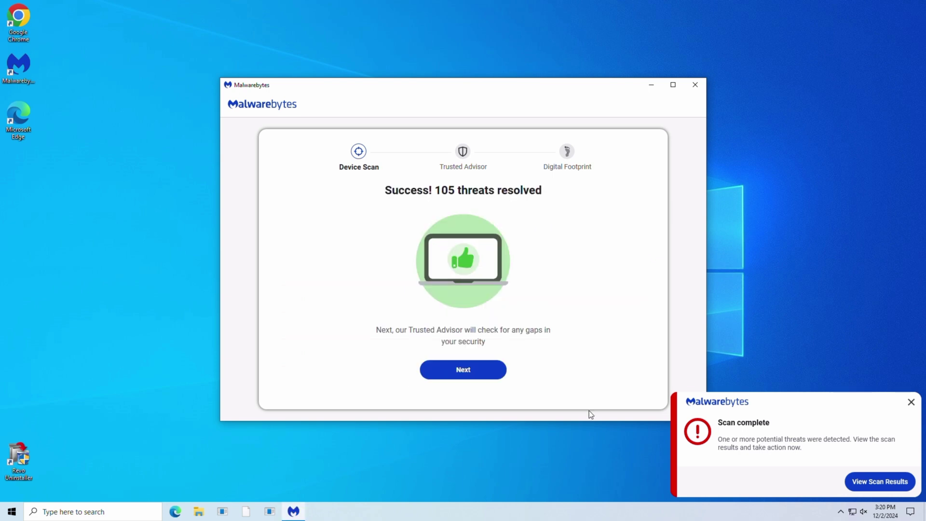
left_click(481, 370)
left_click(911, 401)
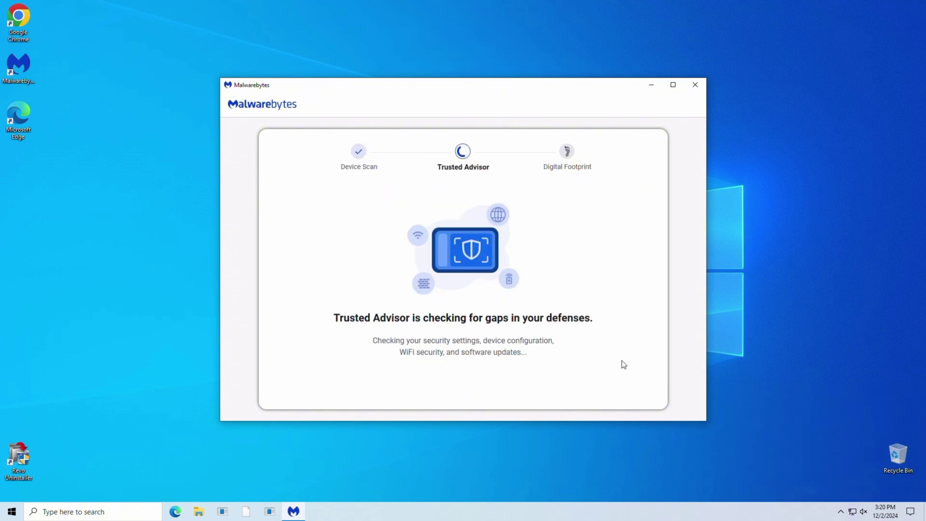
Skip the digital footprint scan and purchase offer, continue with the free trial without an email, and close Malwarebytes.
left_click(489, 385)
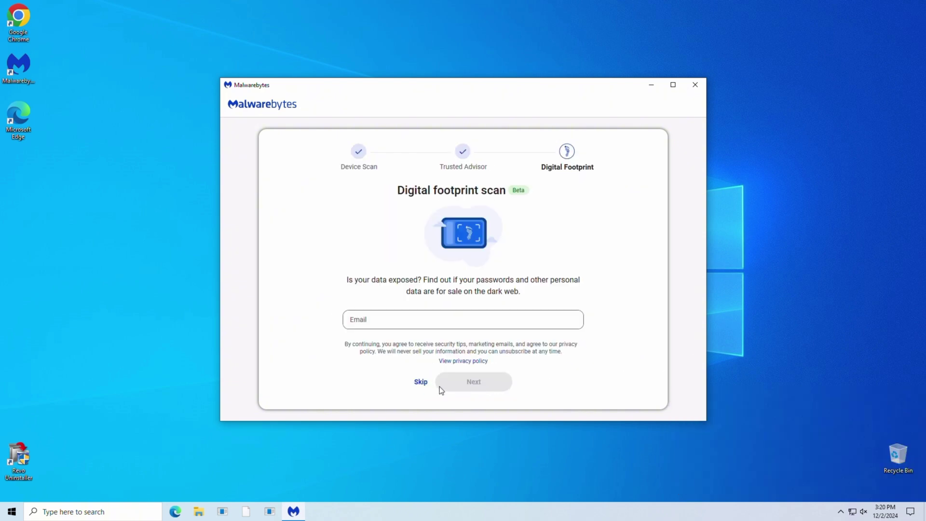
left_click(418, 383)
left_click(527, 282)
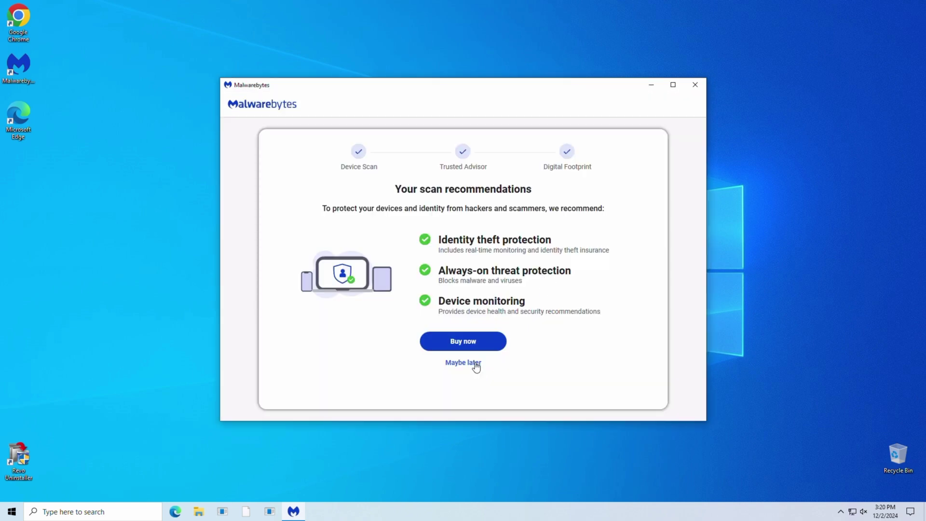
left_click(475, 365)
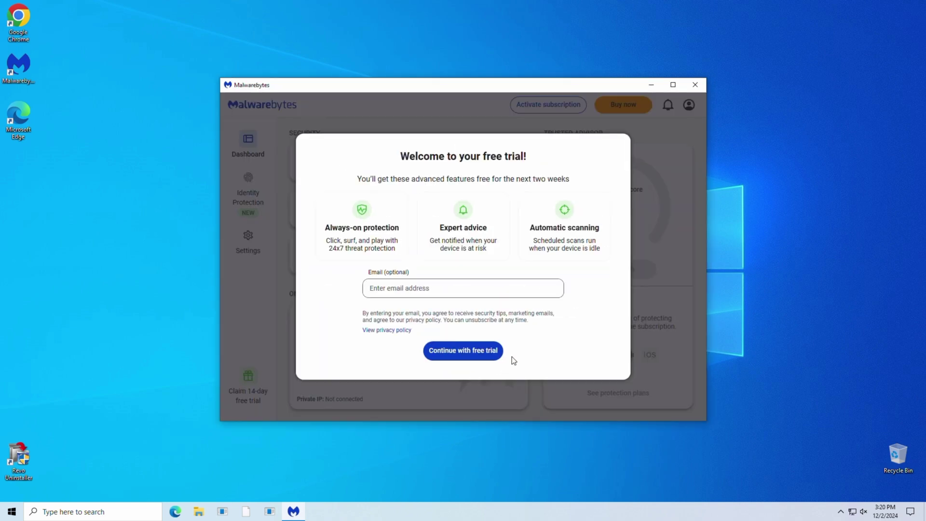
left_click(482, 355)
left_click(496, 374)
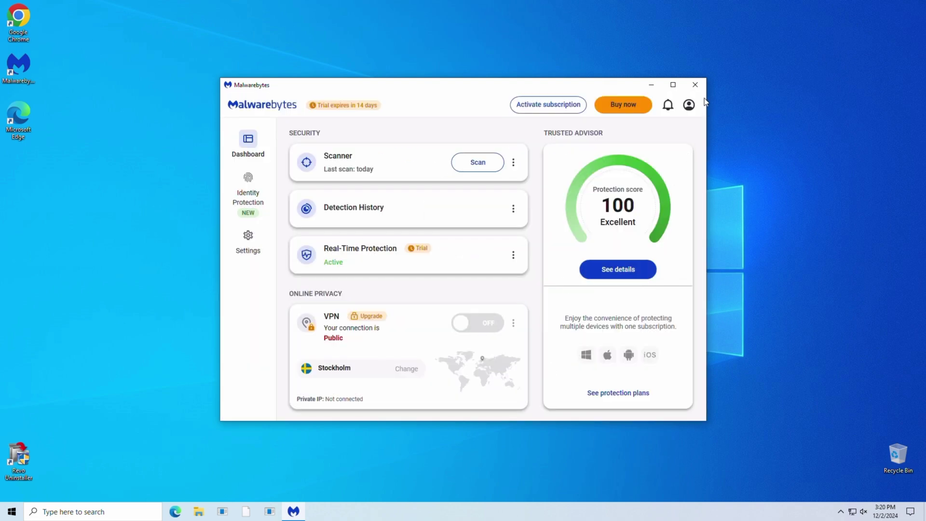
left_click(695, 85)
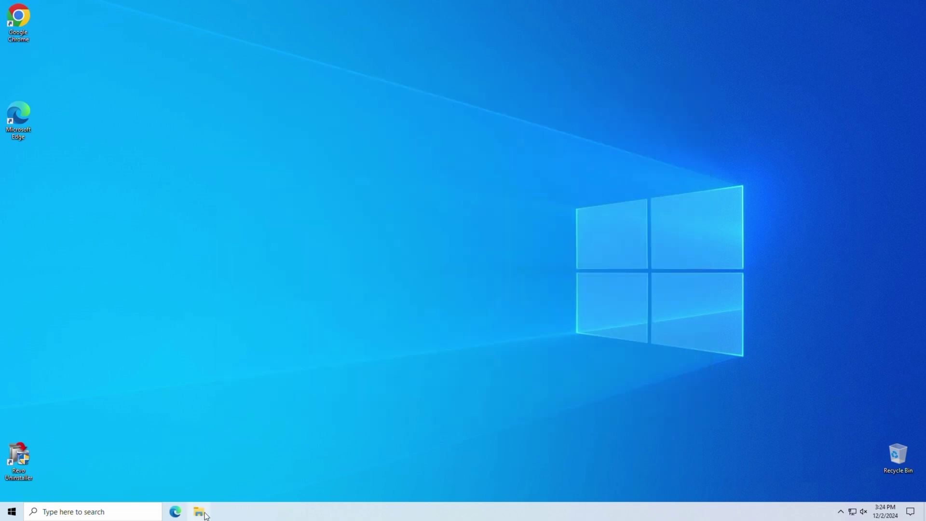
Launch the bitdefender_avfree installer from USB Drive (E:), allow it to make changes to the device, and close the folder.
left_click(206, 516)
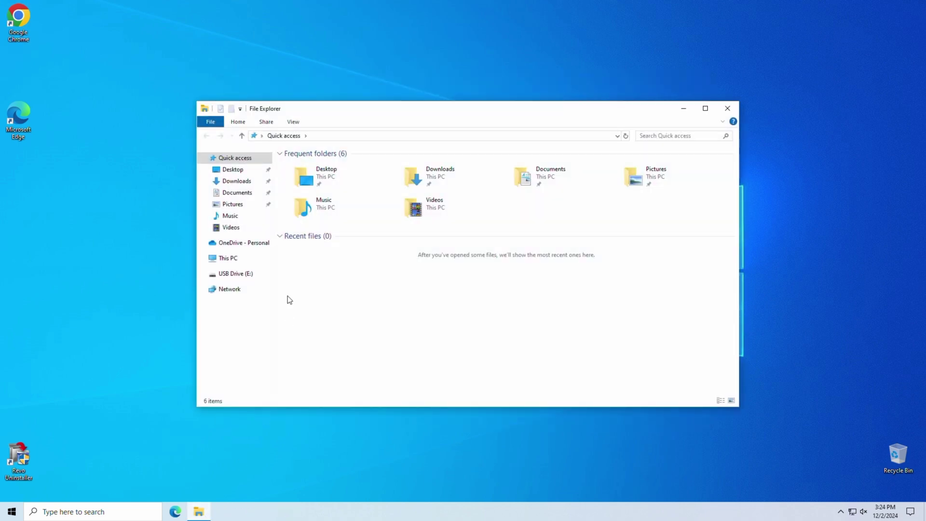
left_click(258, 273)
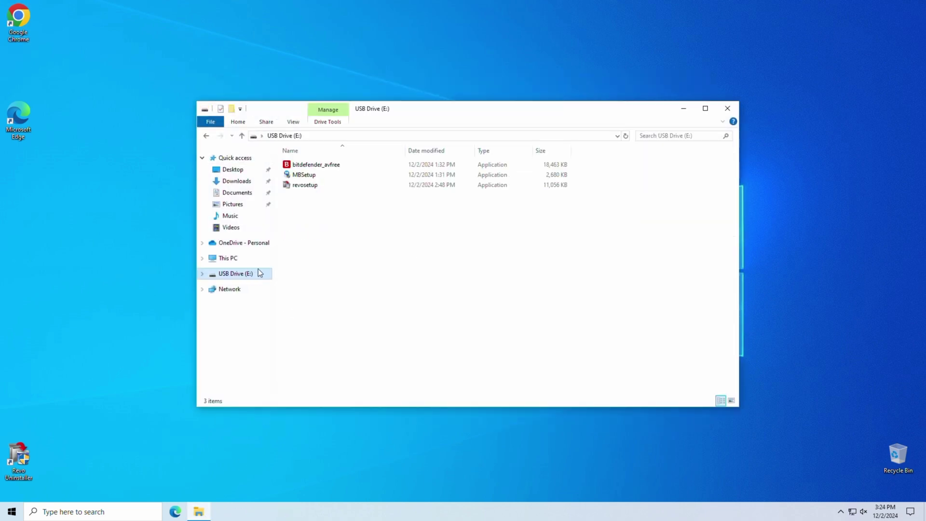
double_click(311, 166)
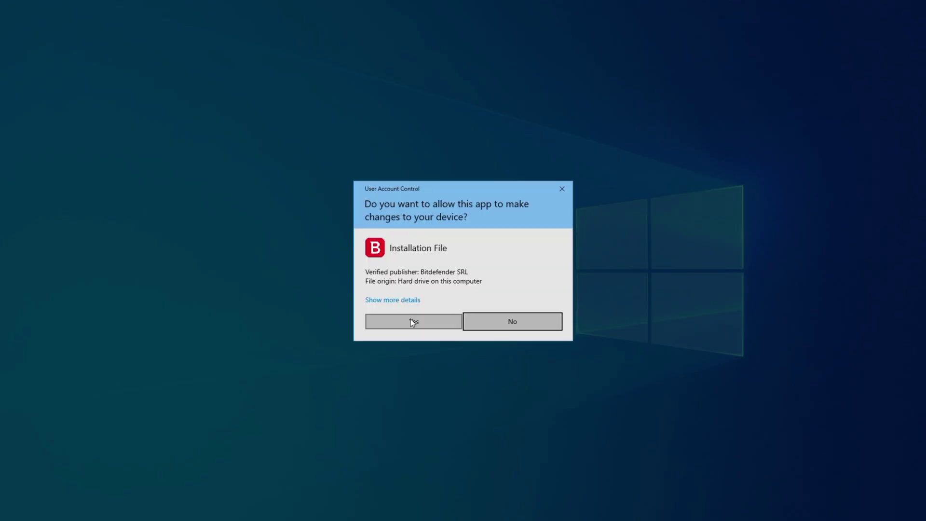
left_click(412, 321)
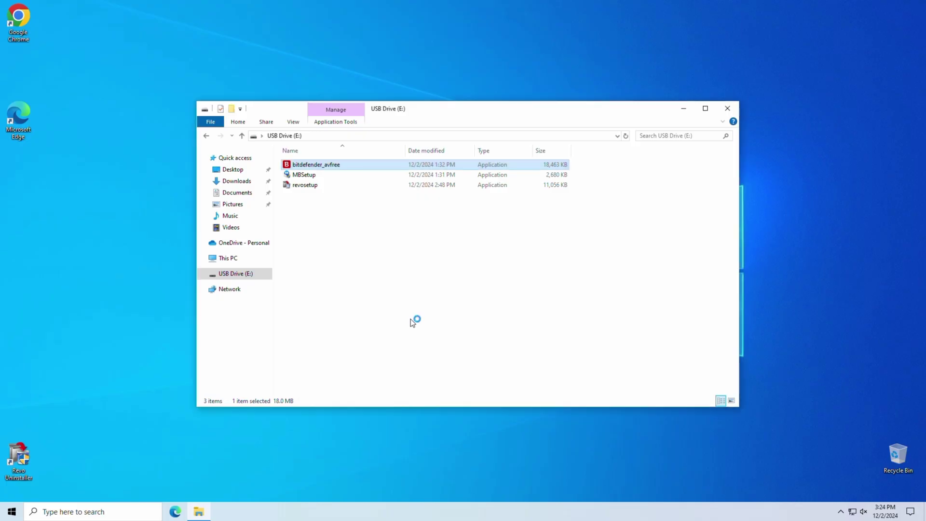
left_click(727, 108)
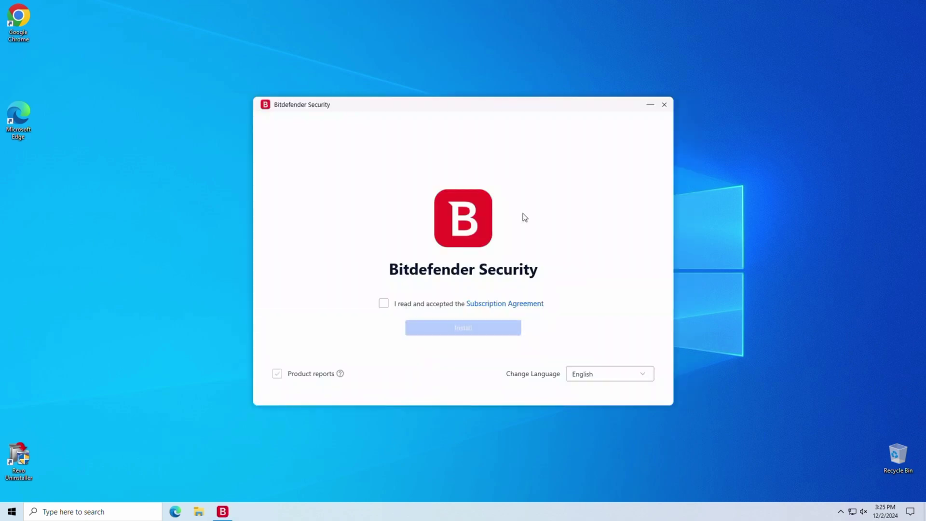
Install Bitdefender with the subscription agreement accepted and product reports disabled, skip the device assessment, and finish the free subscription setup.
left_click(384, 304)
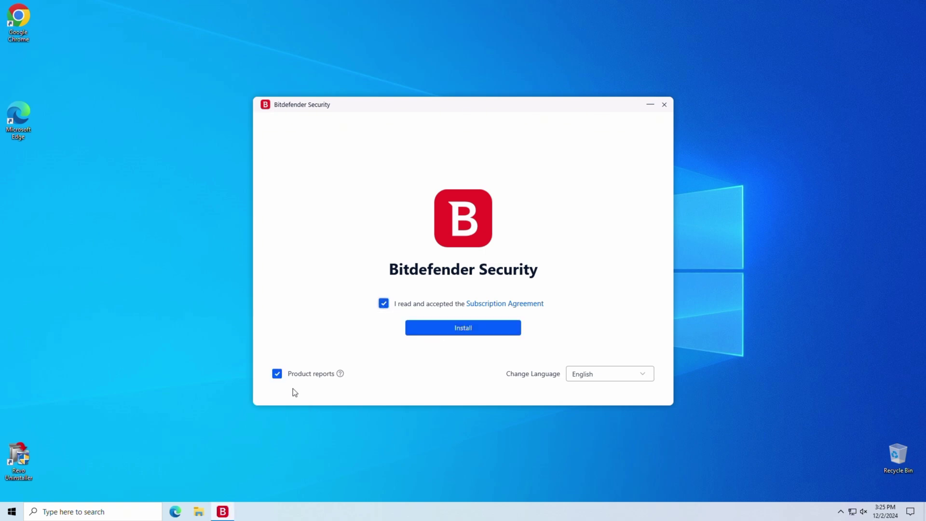
left_click(277, 373)
left_click(452, 332)
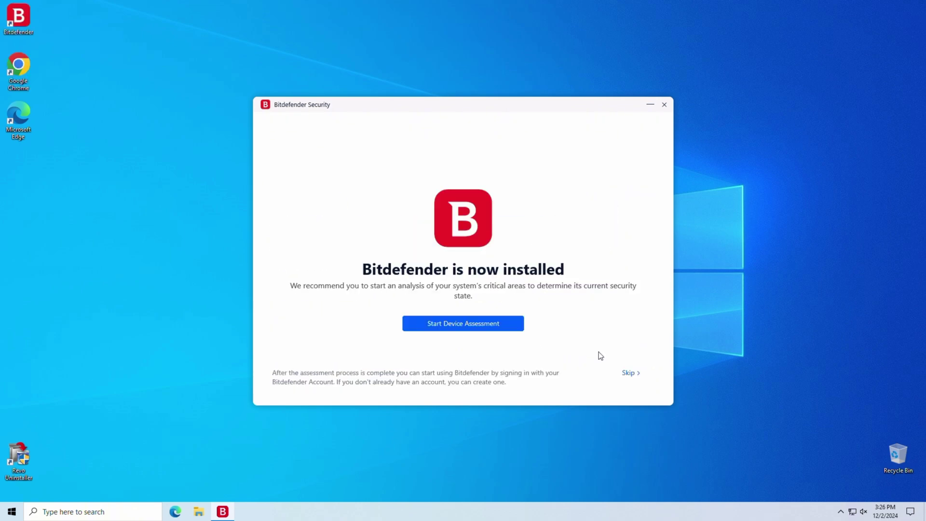
left_click(628, 373)
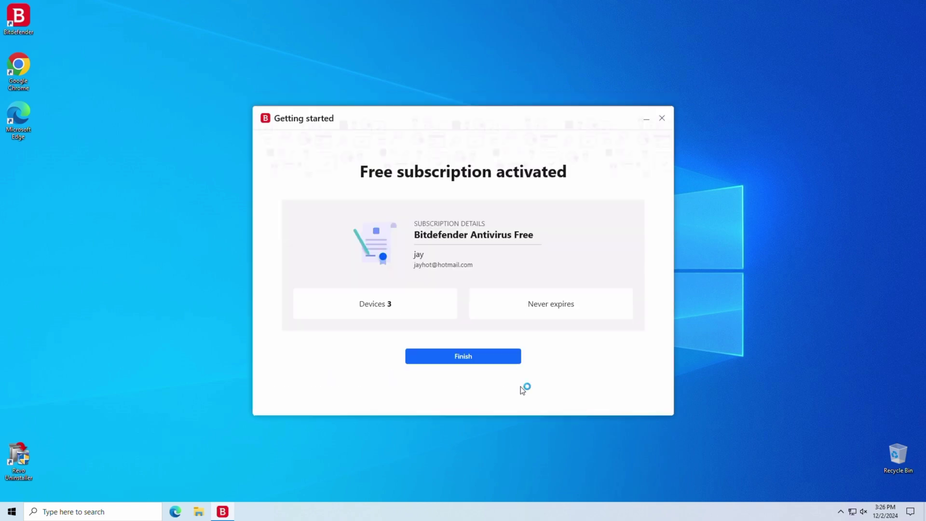
left_click(498, 362)
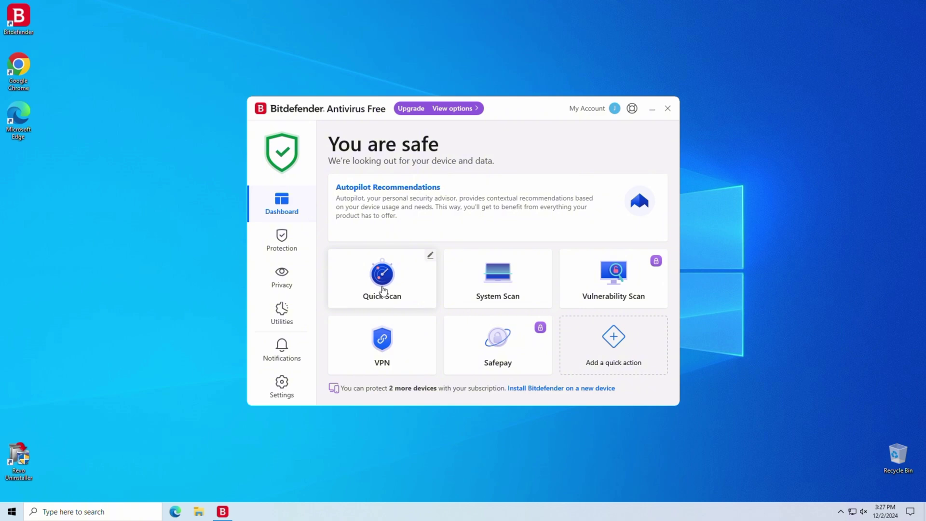
Run a Bitdefender Quick Scan, dismiss its results, and close Bitdefender Antivirus Free.
left_click(383, 290)
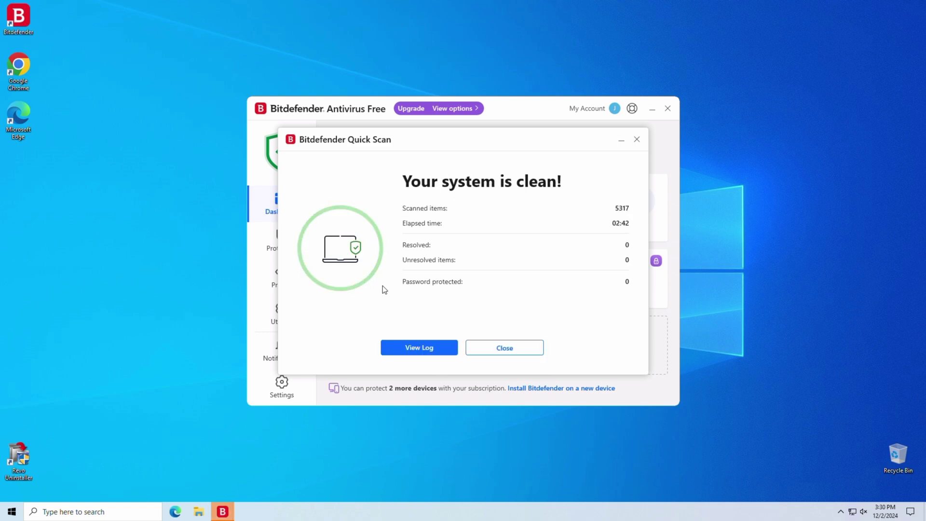
left_click(503, 349)
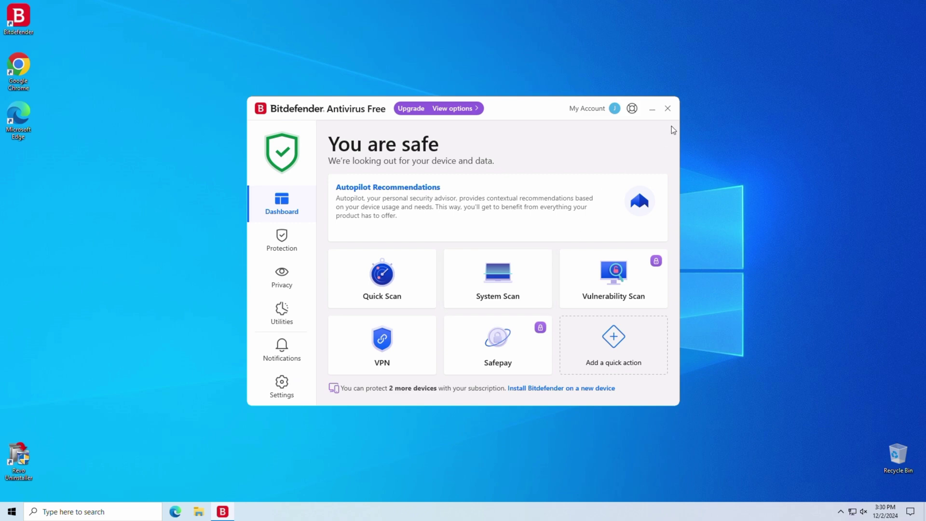
left_click(669, 109)
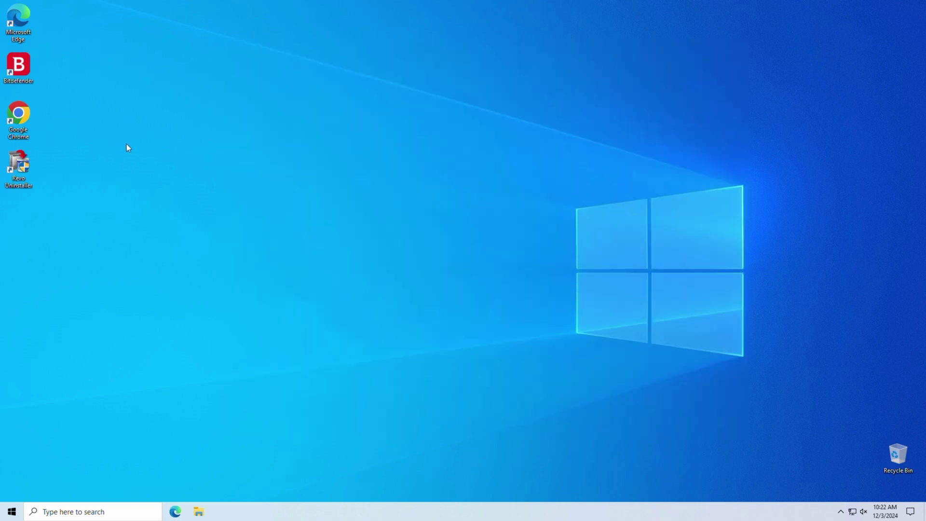
Open Google Chrome, search for "adw cleaner", and download AdwCleaner for free from the Malwarebytes website.
double_click(22, 120)
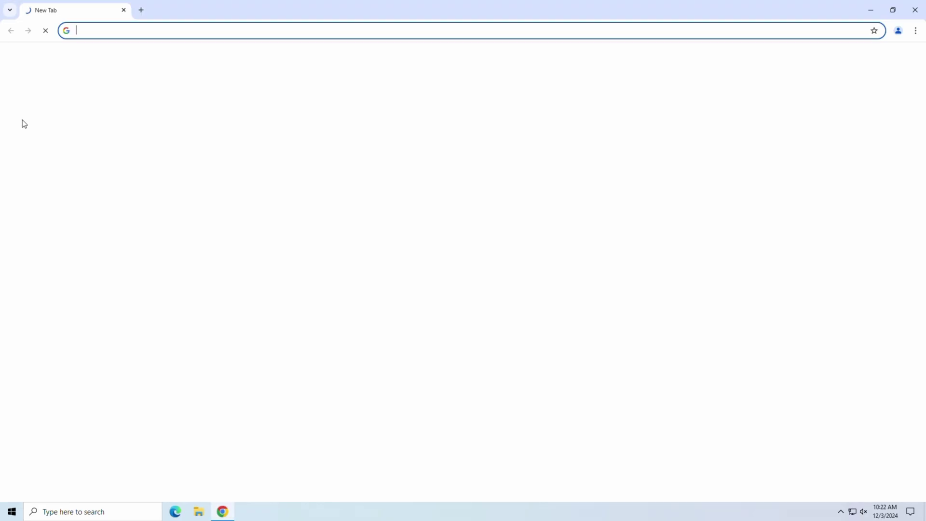
type("adw cleaner")
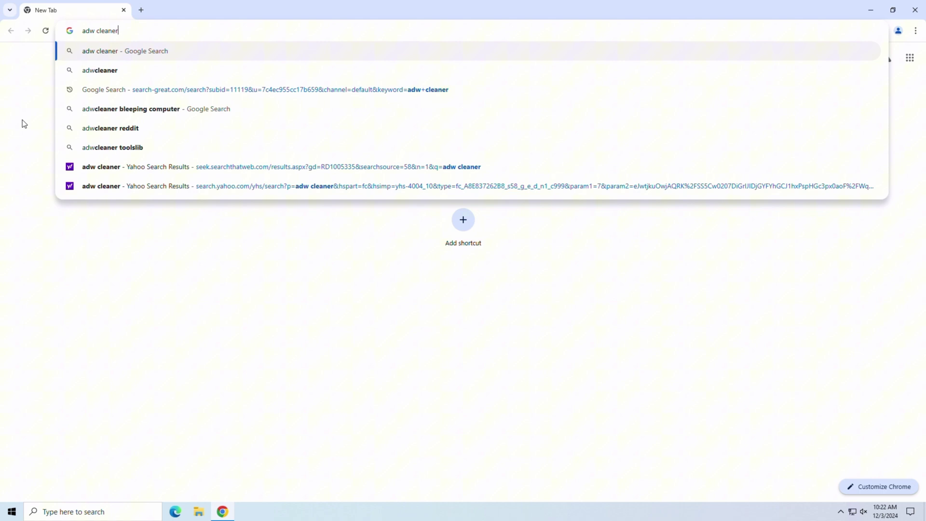
key("Return")
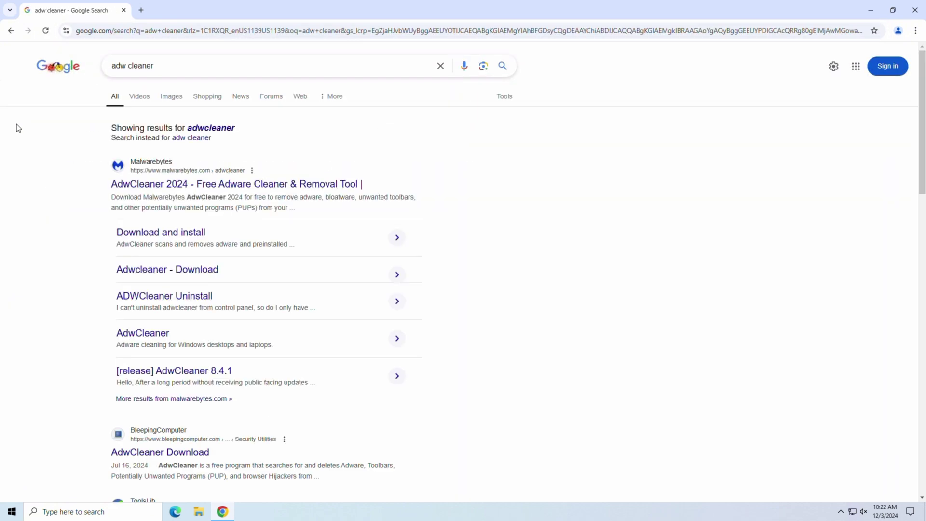
left_click(138, 184)
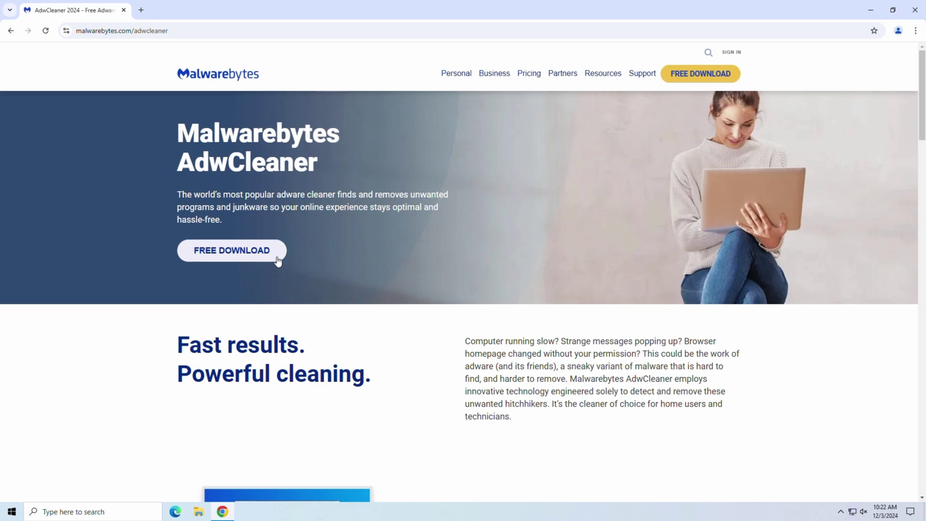
left_click(278, 260)
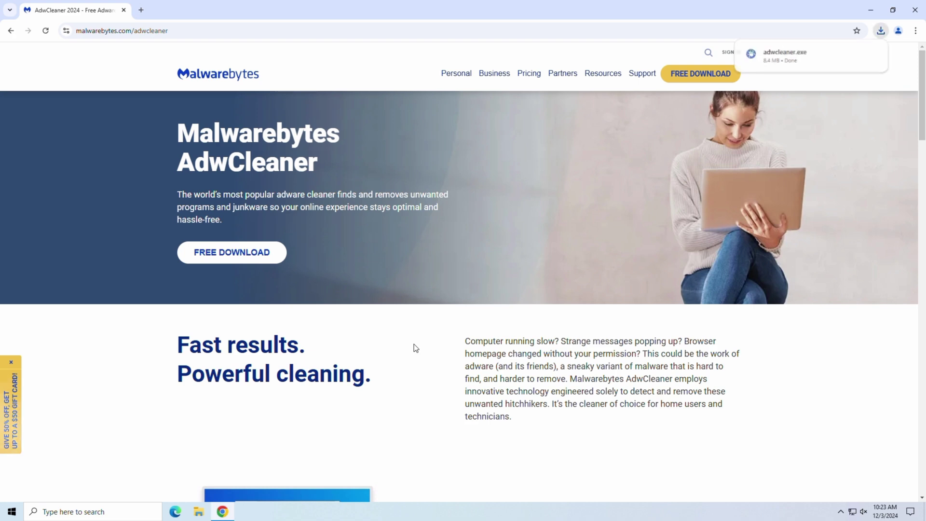
Launch the downloaded adwcleaner.exe, allow it to make changes, close Chrome, and agree to the End User License Agreement.
left_click(769, 56)
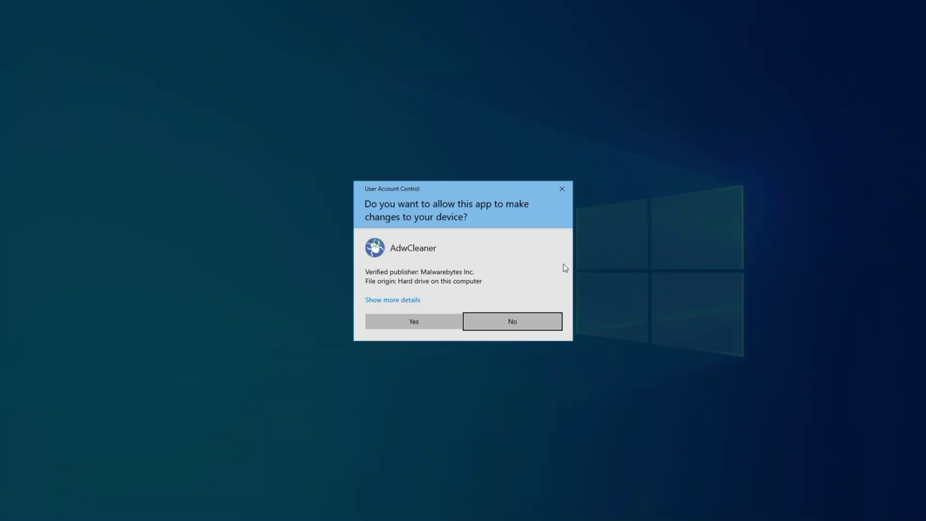
left_click(450, 327)
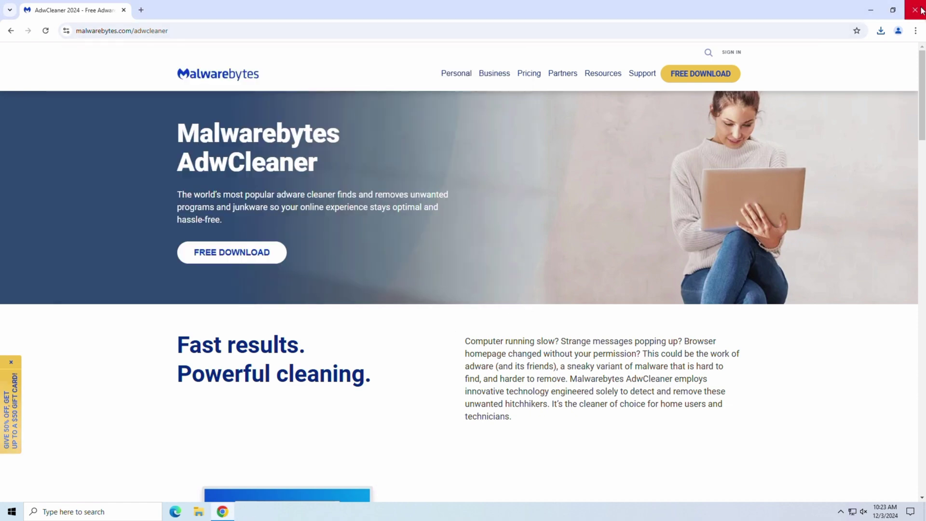
left_click(915, 10)
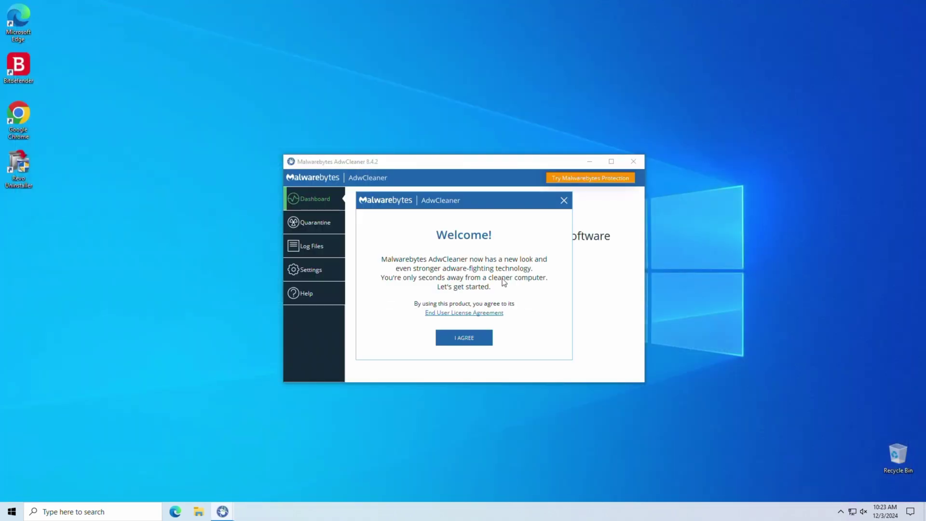
left_click(471, 340)
Scan with AdwCleaner, quarantine all detected PUPs plus preinstalled HPCleanFLC and HPTouchpointAnalyticsClient, and close the program.
left_click(508, 259)
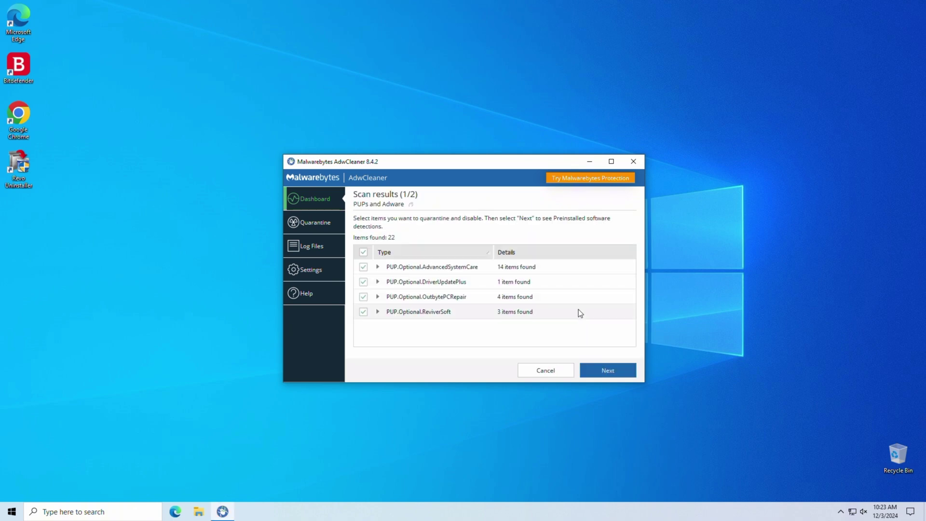
left_click(608, 371)
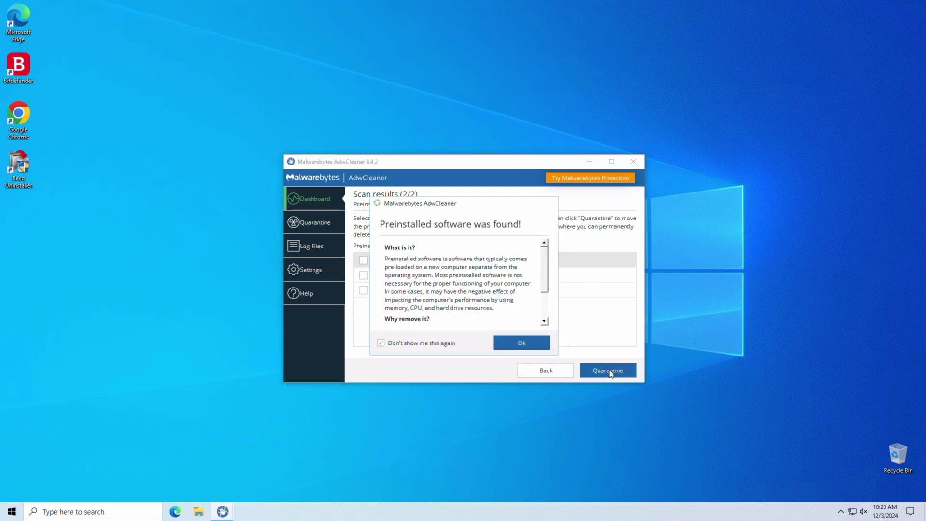
left_click(519, 345)
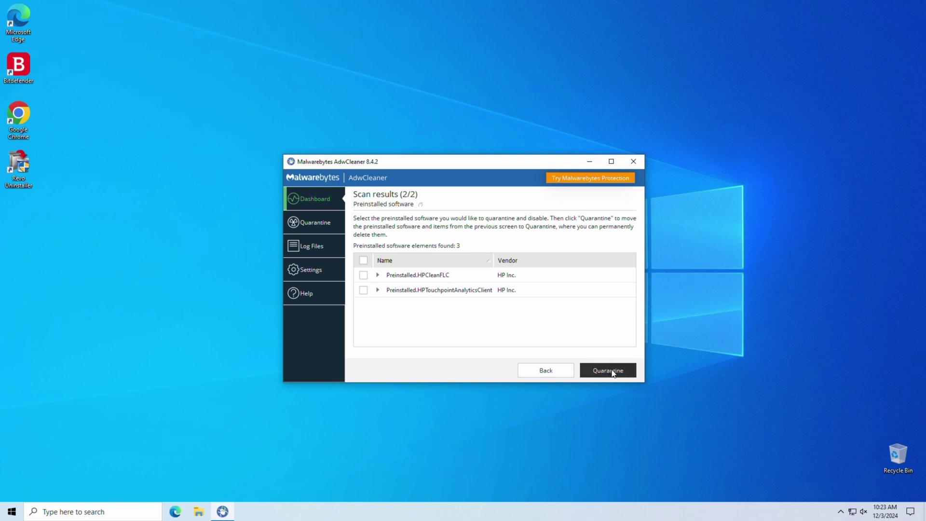
left_click(364, 275)
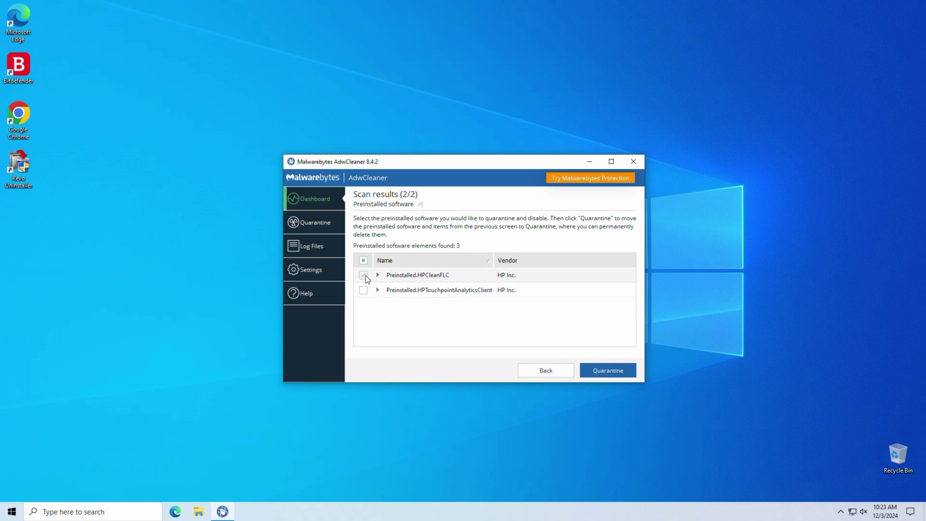
left_click(628, 372)
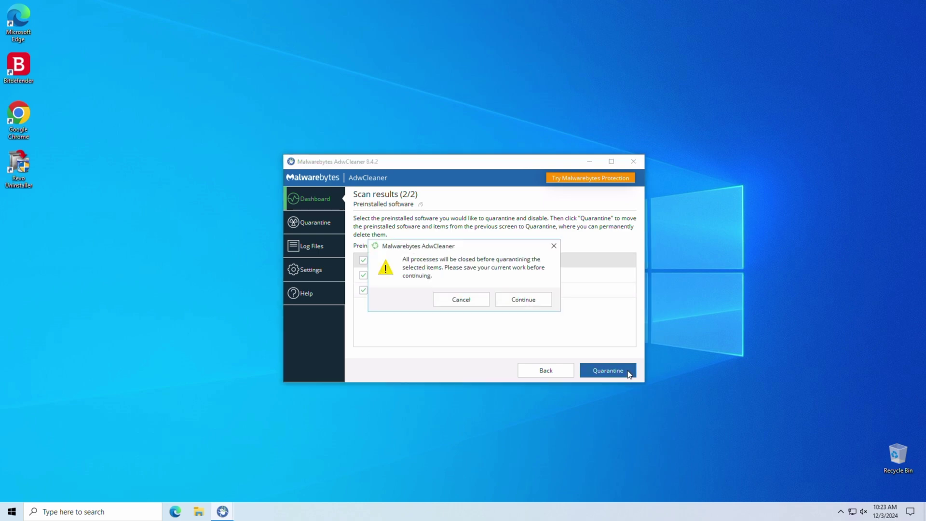
left_click(513, 301)
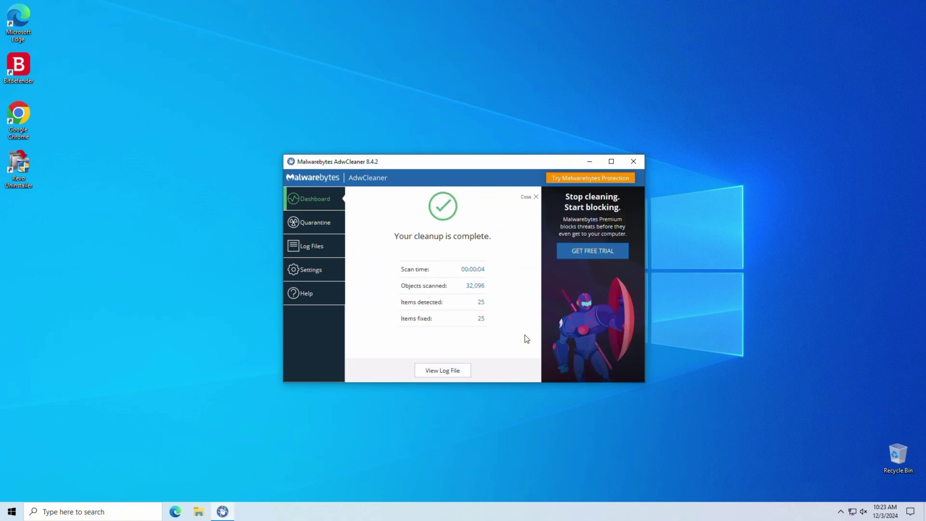
left_click(634, 165)
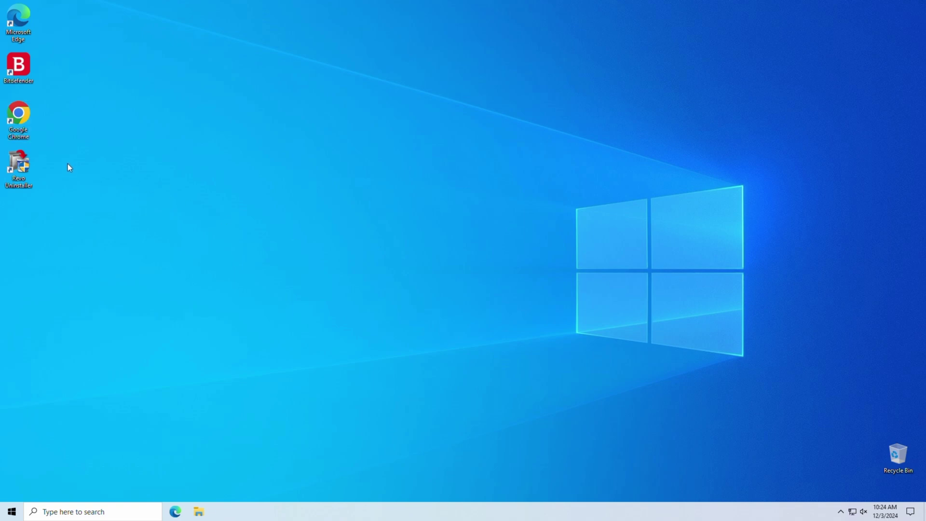
Open Google Chrome, search for "rogue killer", and download the RogueKiller AntiMalware setup from the Adlice Software website.
double_click(26, 127)
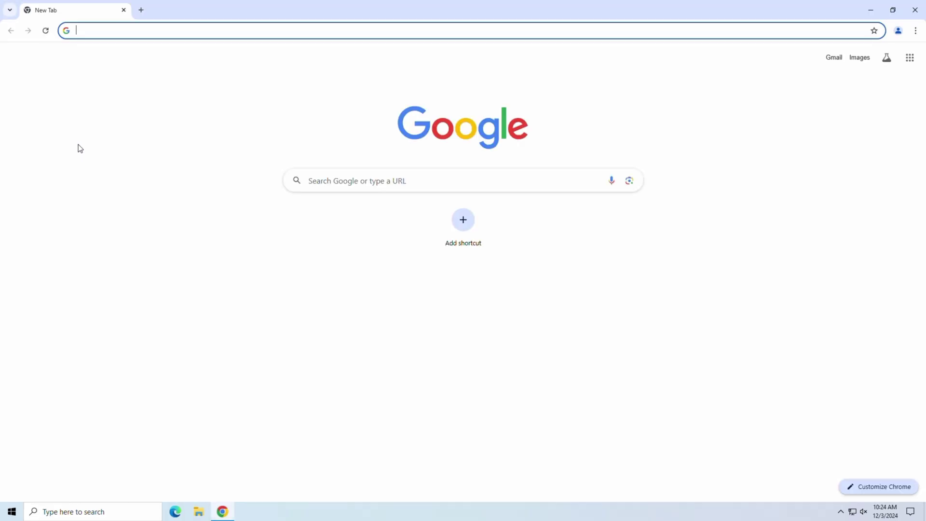
type("rogue kill")
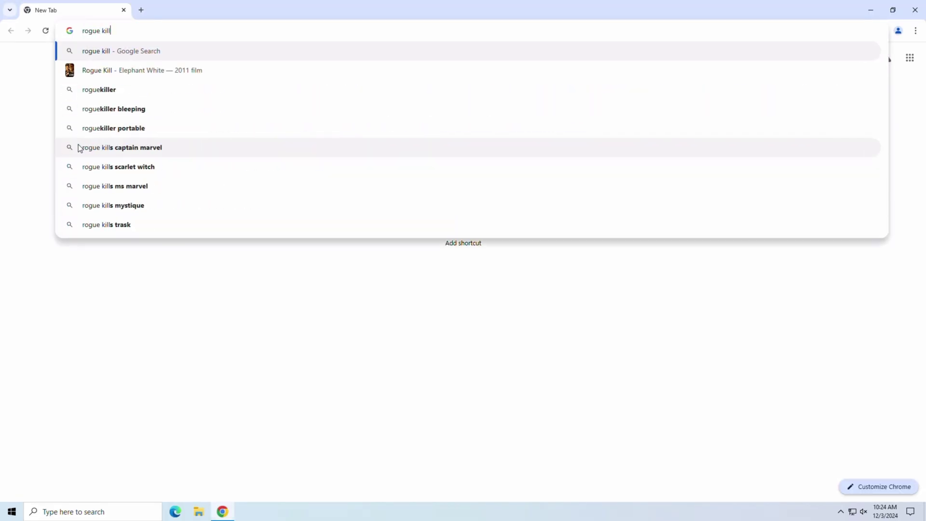
type("er")
key("Return")
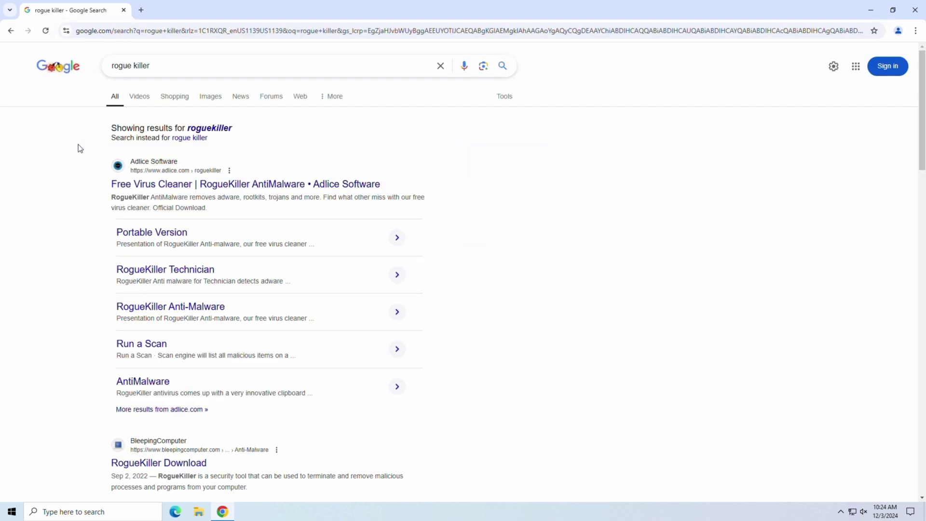
left_click(198, 186)
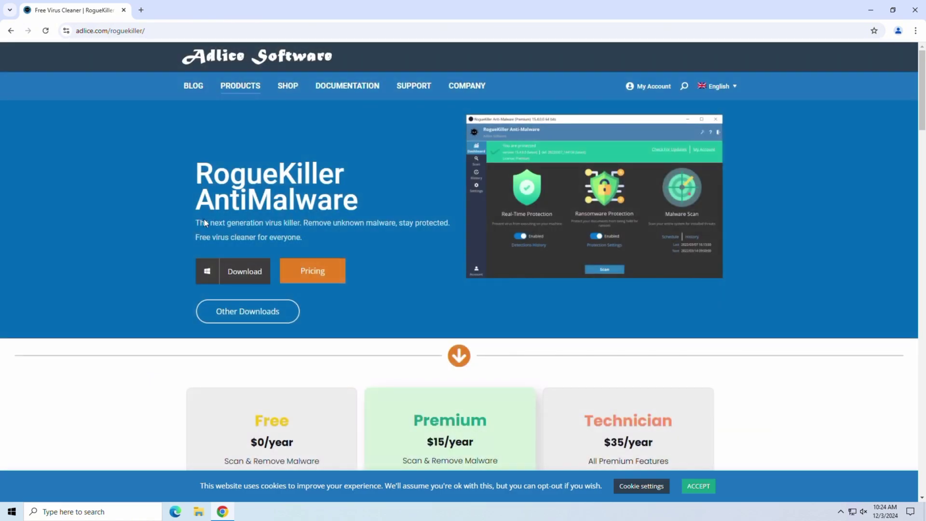
left_click(232, 271)
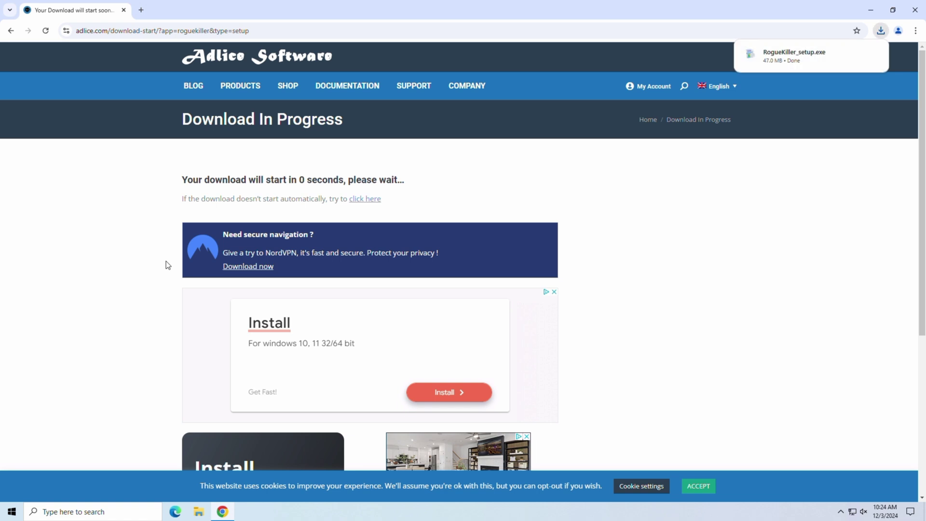
Launch the downloaded RogueKiller_setup.exe, allow it to make changes to the device, and close Chrome.
left_click(793, 52)
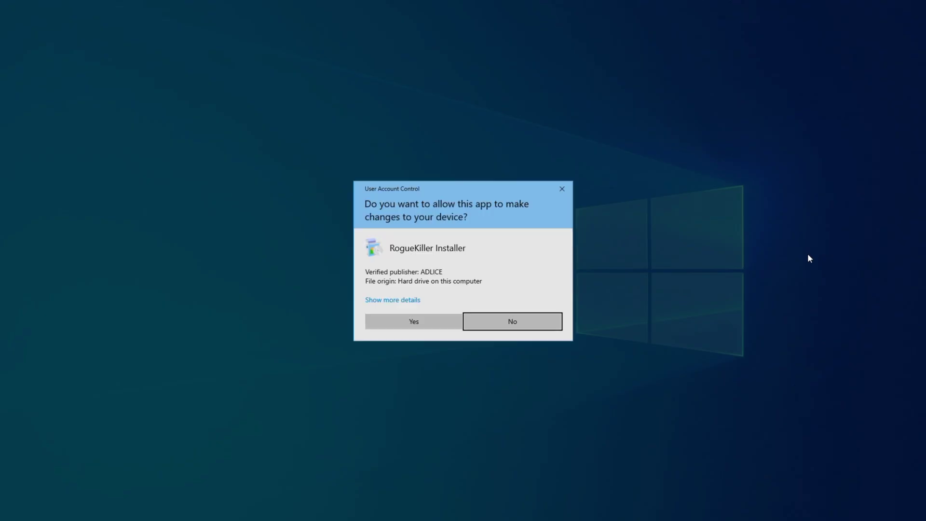
left_click(440, 323)
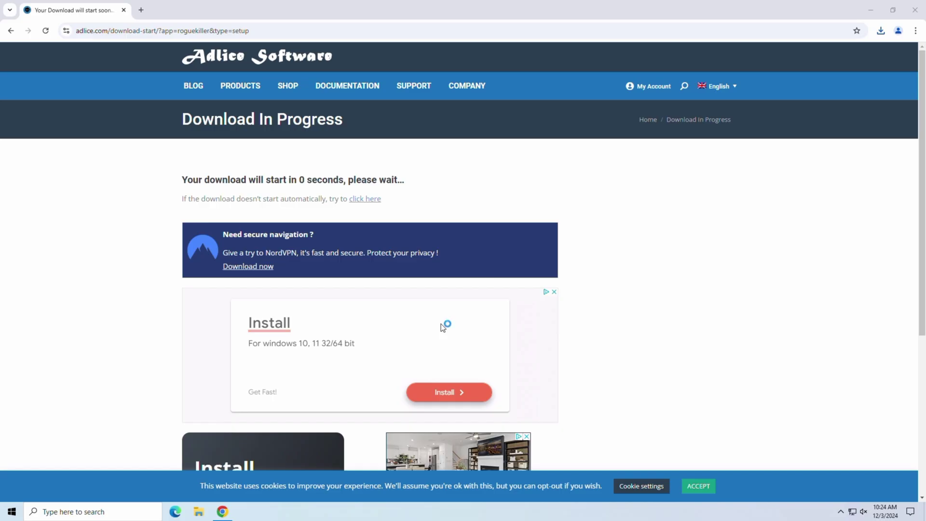
left_click(915, 9)
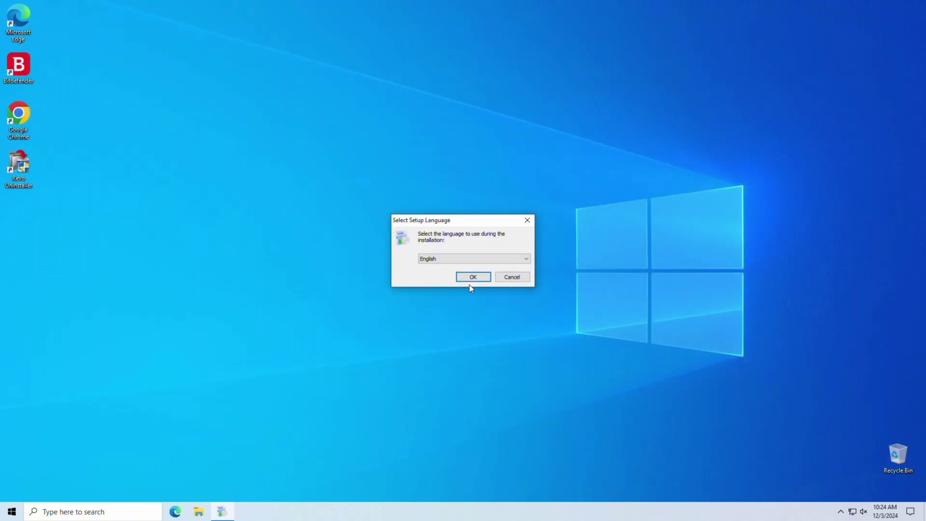
Install RogueKiller in English with the license agreement accepted and the other setup options left at default, and finish the wizard.
left_click(473, 282)
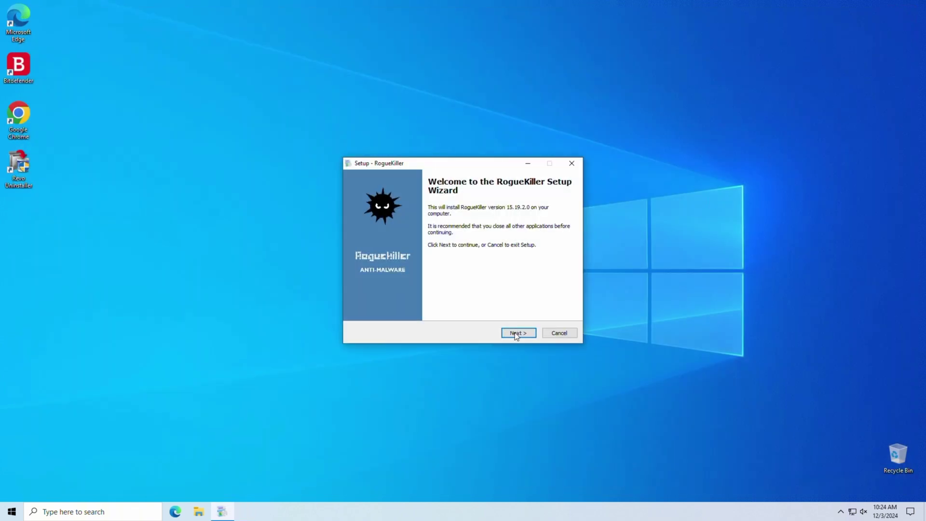
left_click(515, 333)
left_click(515, 333)
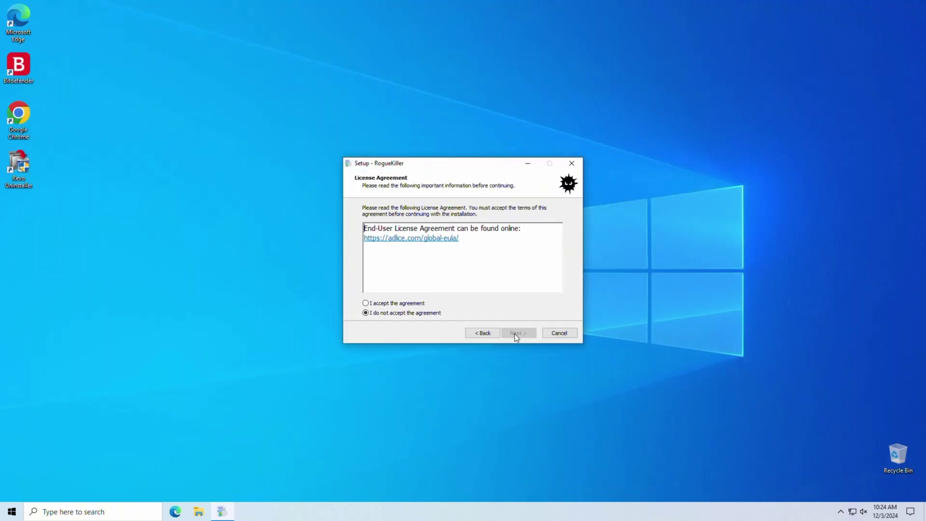
left_click(421, 304)
left_click(516, 333)
left_click(518, 334)
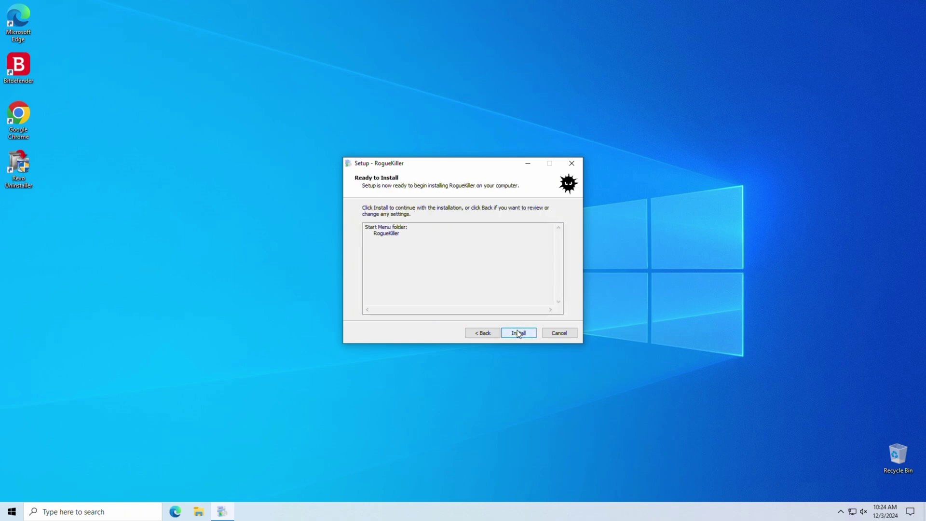
left_click(518, 333)
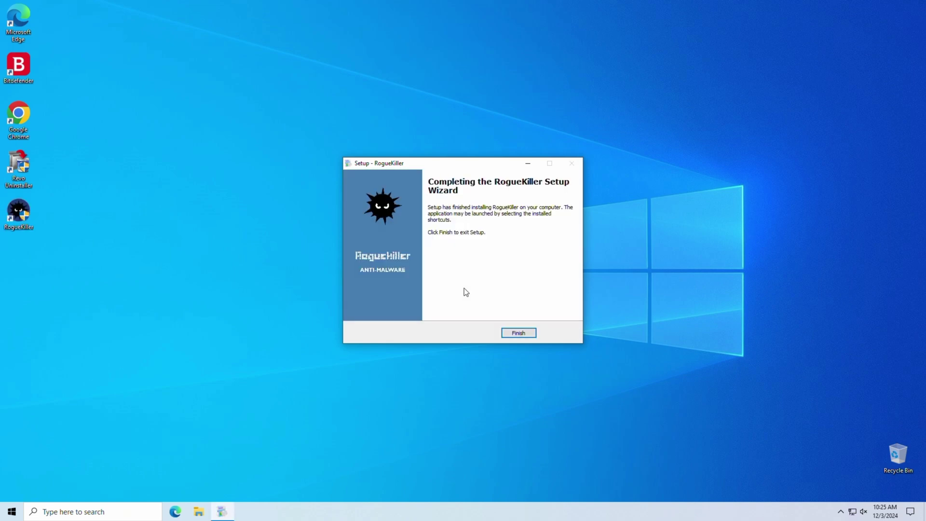
left_click(512, 331)
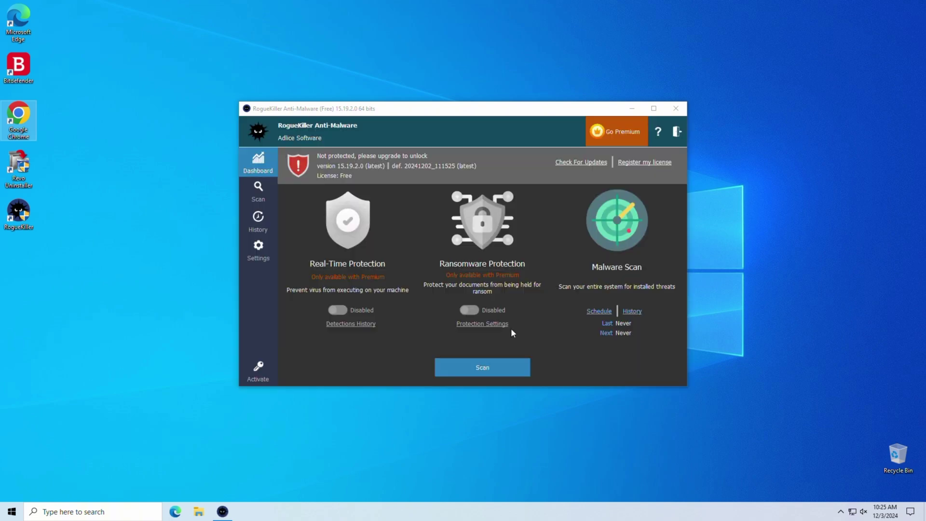
Run a full scan with RogueKiller, remove all detected items, and close the program.
left_click(482, 367)
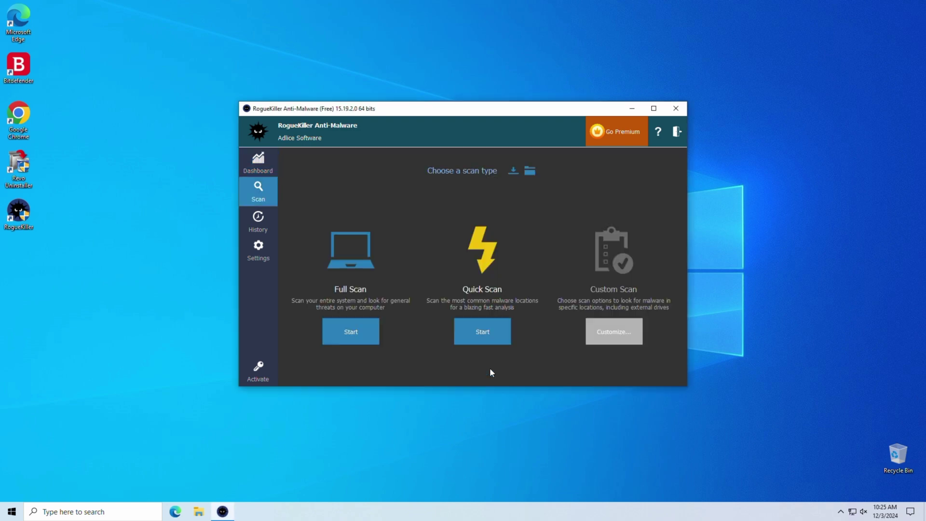
left_click(369, 337)
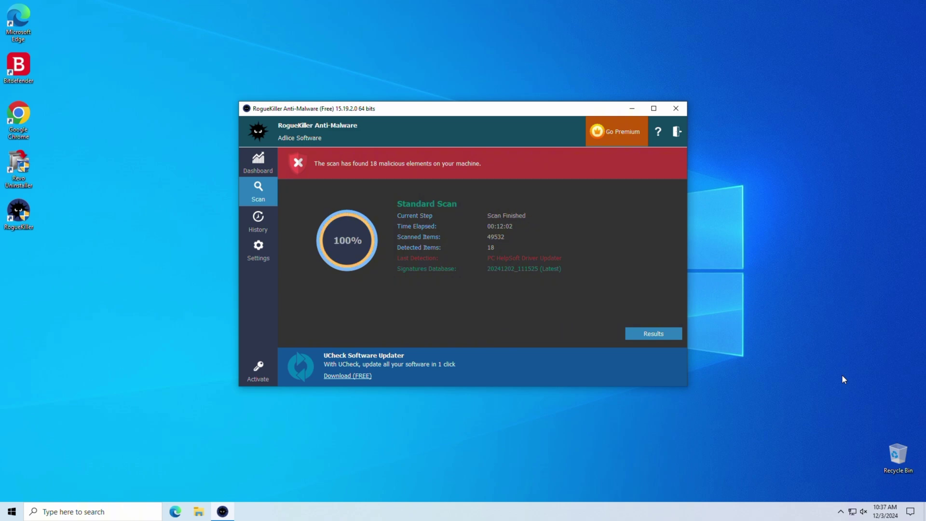
left_click(659, 333)
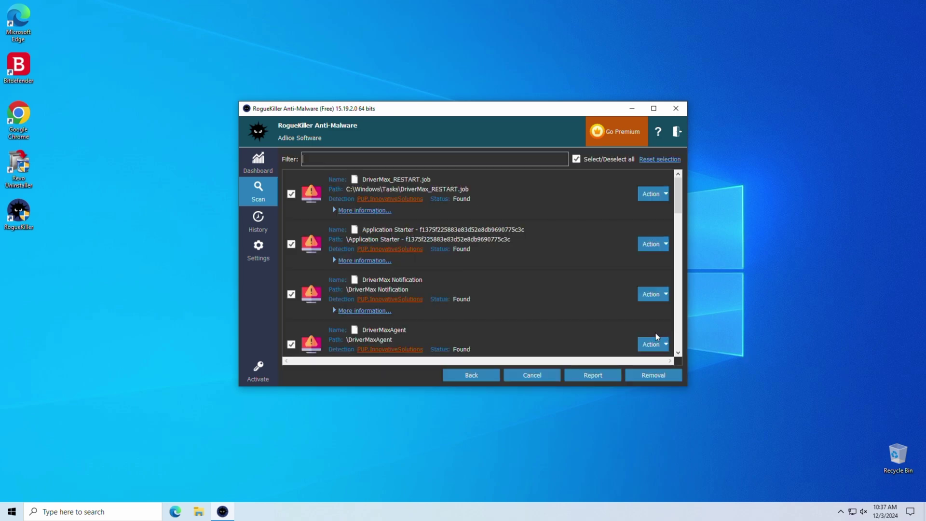
scroll(567, 213, "down", 5)
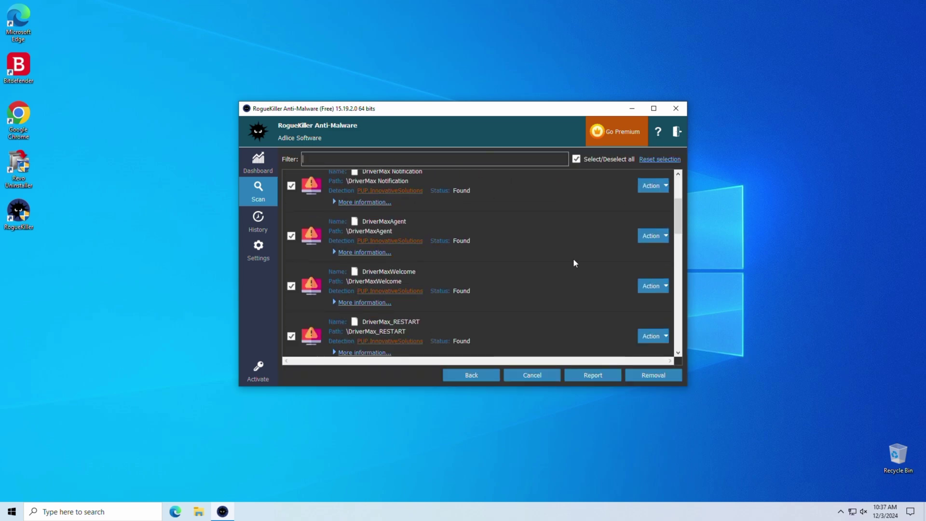
scroll(574, 261, "up", 5)
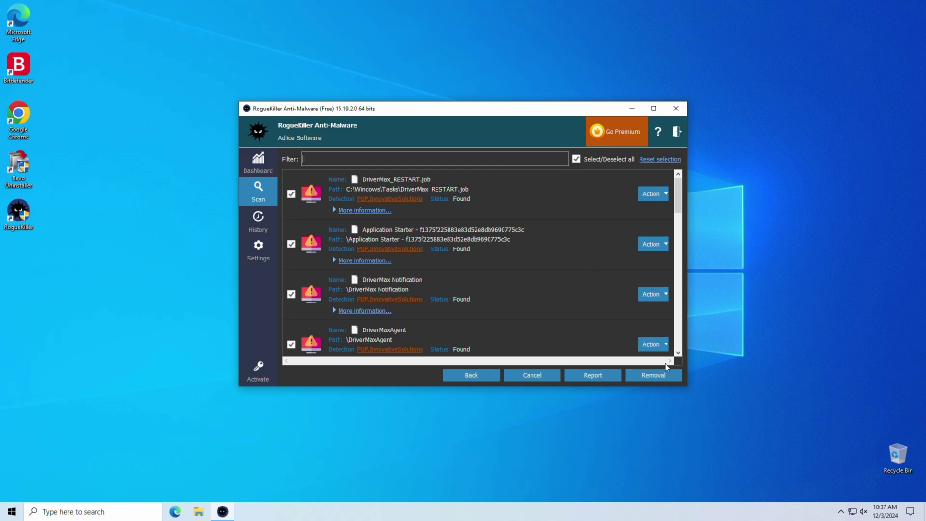
left_click(673, 376)
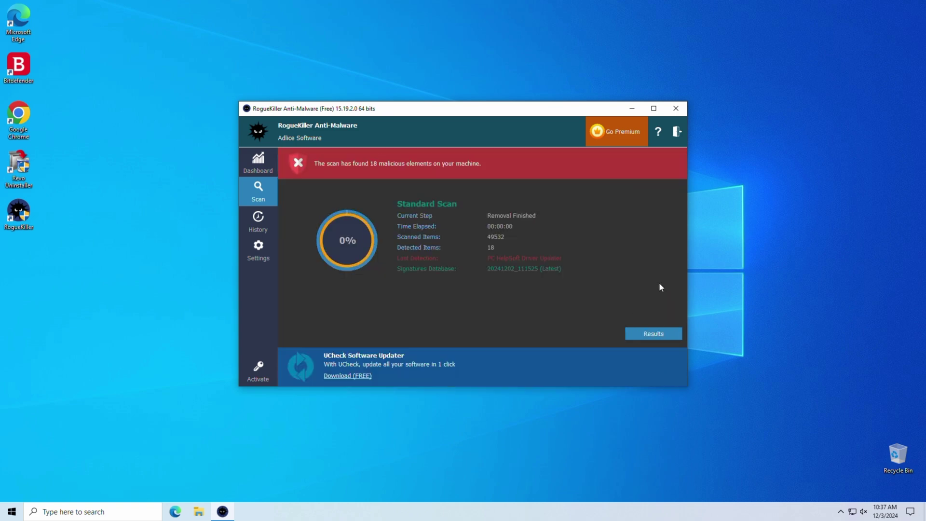
left_click(675, 109)
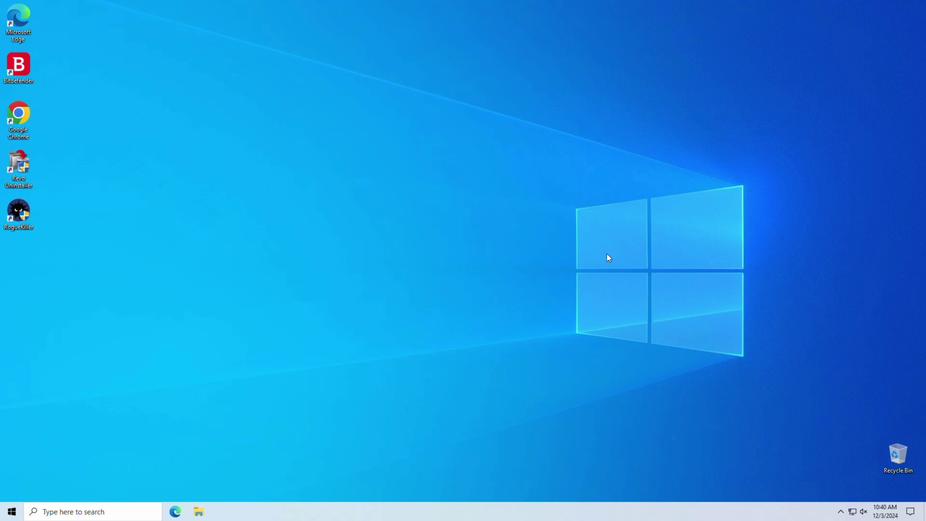
Run "temp", grant access to the Windows Temp folder, delete all its contents with administrator permission for all items, and close the folder.
key("super+r")
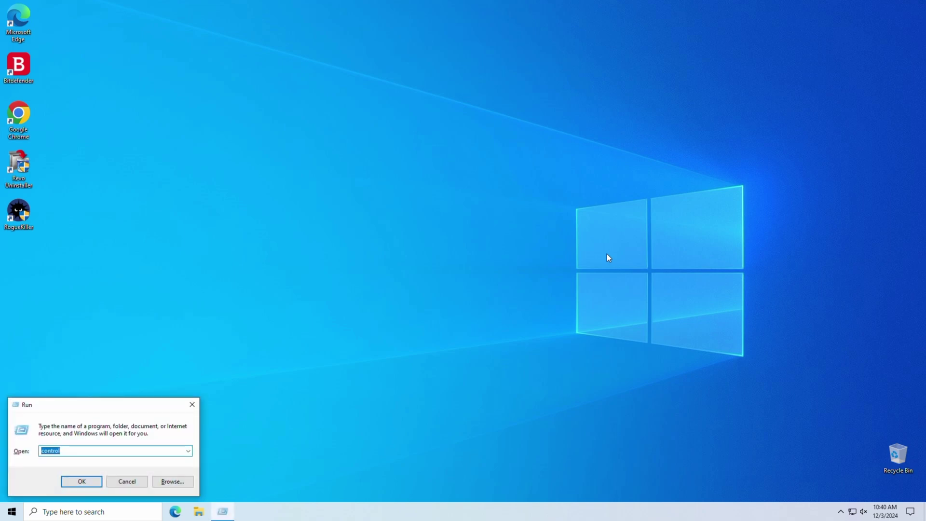
type("prefetch")
key("Return")
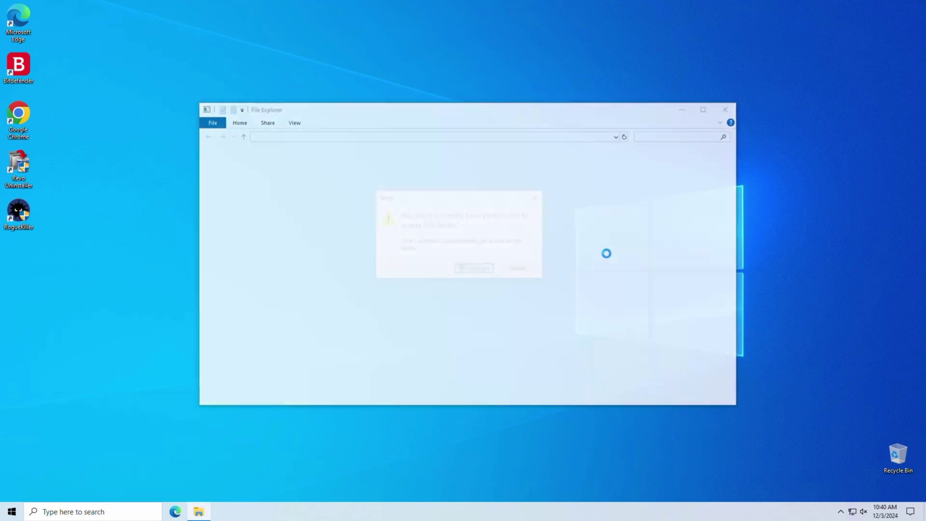
left_click(466, 267)
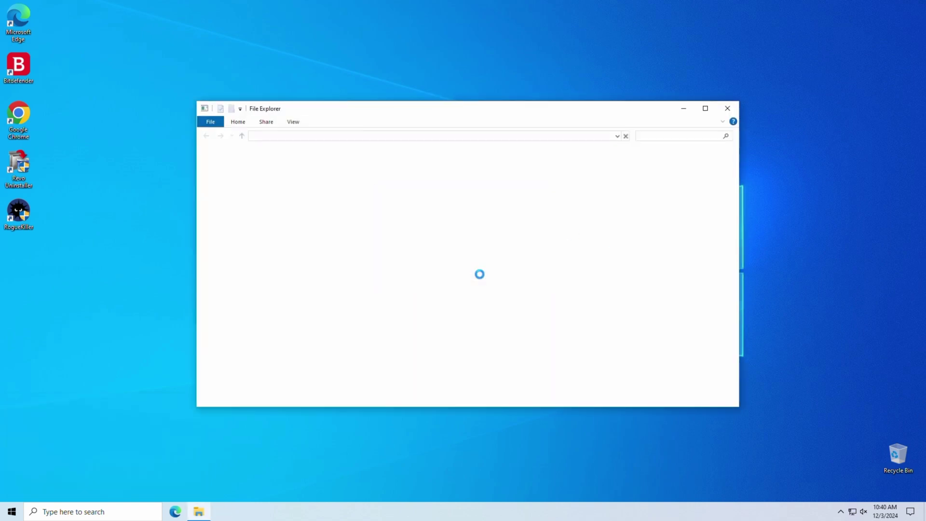
left_click(392, 259)
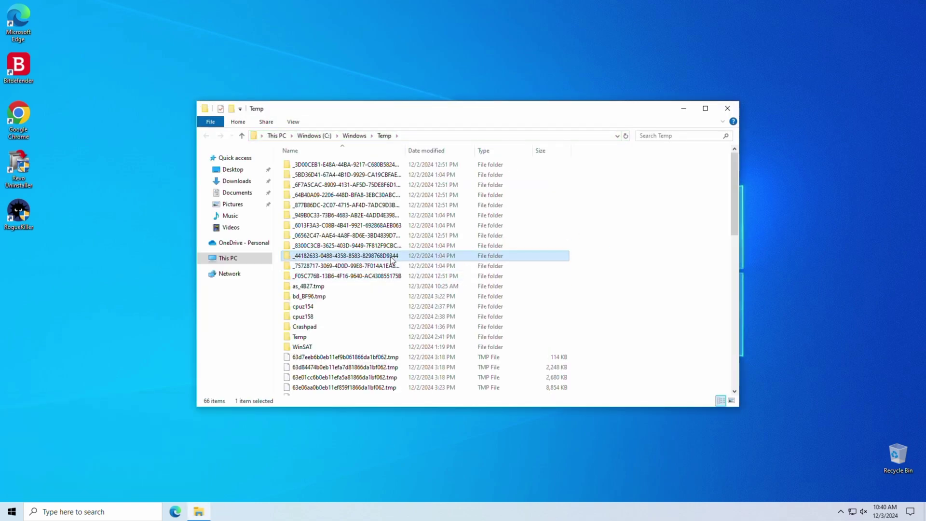
key("ctrl+a")
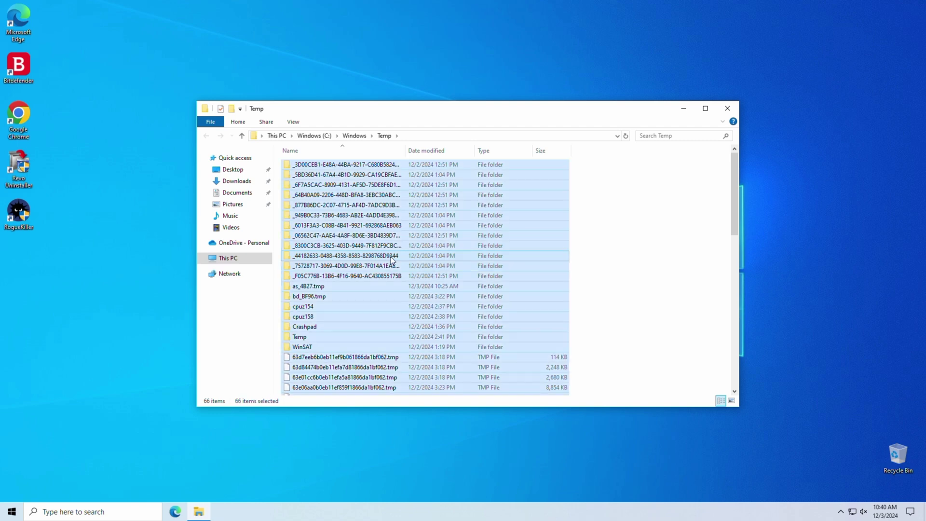
right_click(392, 259)
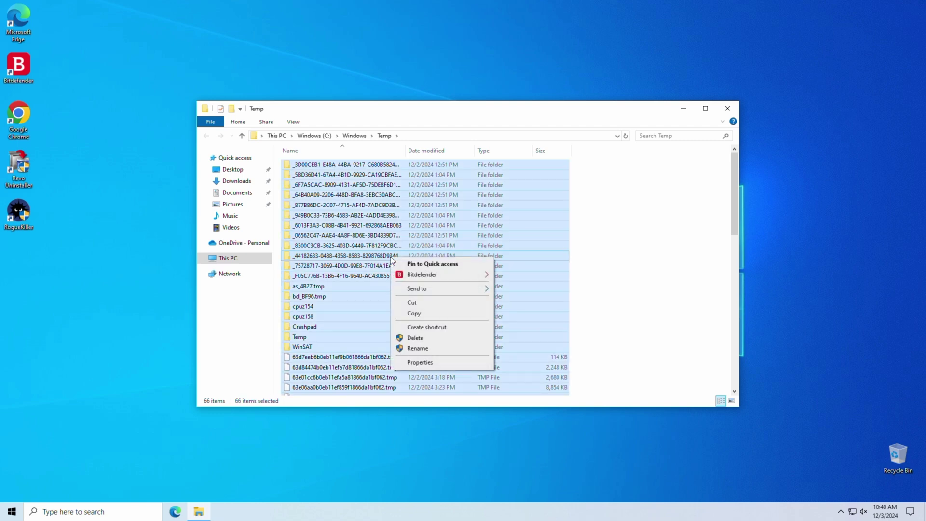
left_click(424, 340)
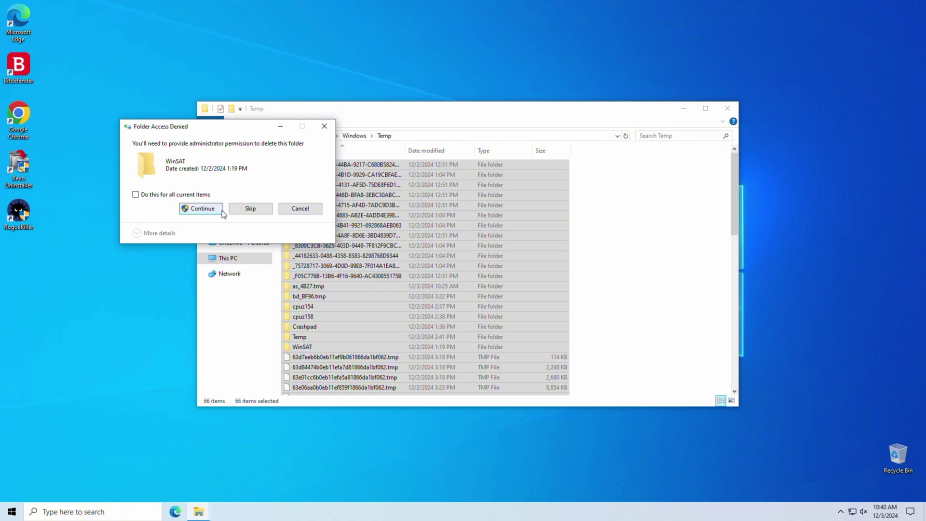
left_click(196, 195)
left_click(207, 208)
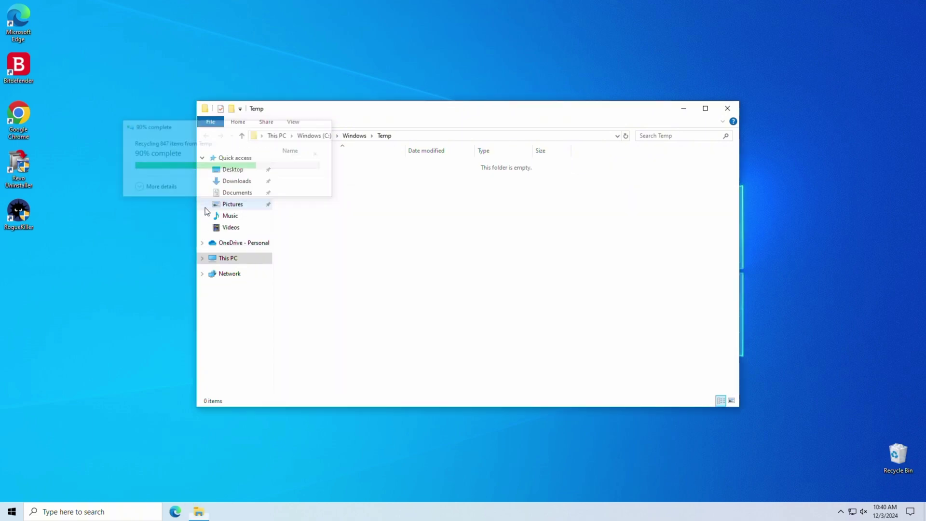
left_click(727, 108)
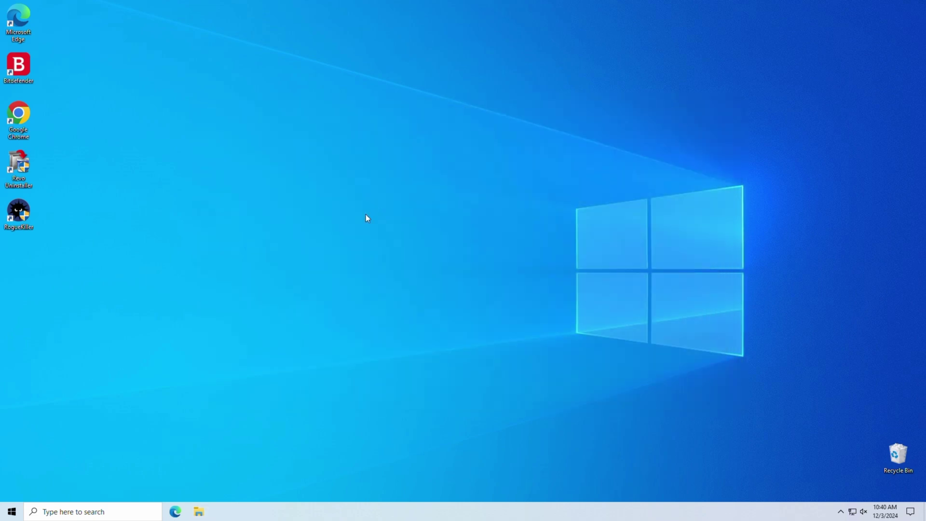
Run "%temp%", delete everything in the user's AppData Local Temp folder with administrator permission for all items, and close the folder.
key("super+r")
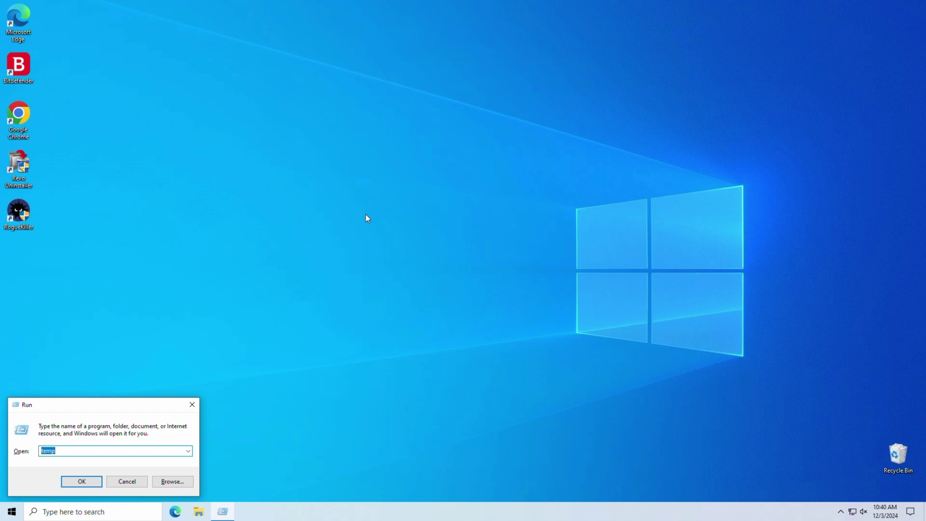
type("%temp%")
key("Return")
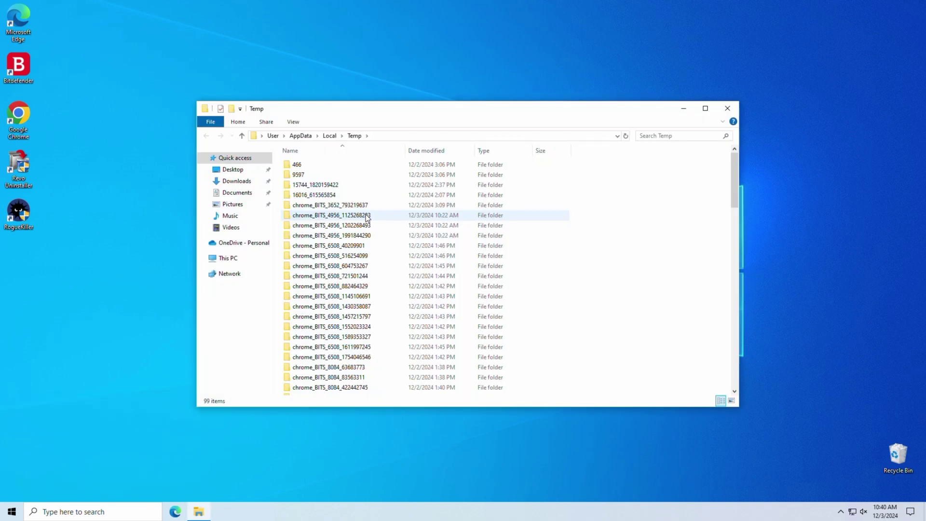
left_click(364, 215)
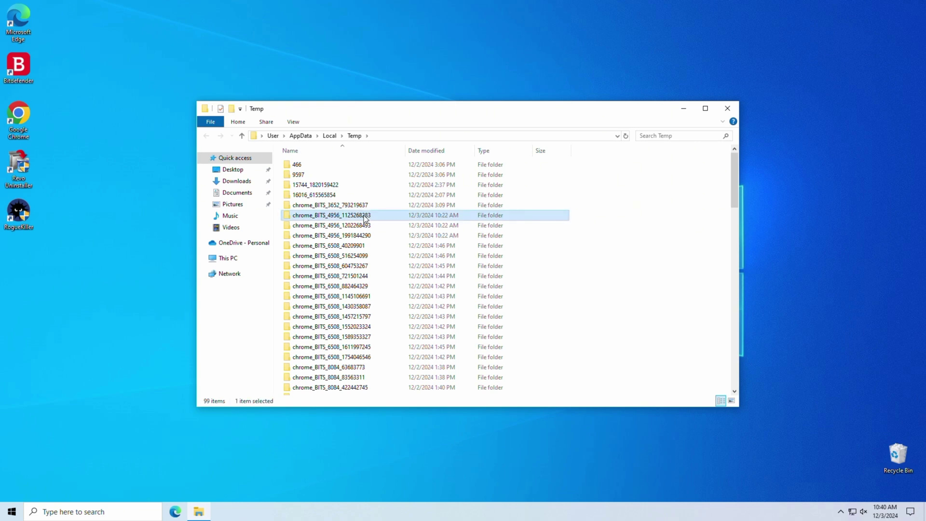
key("ctrl+a")
right_click(364, 218)
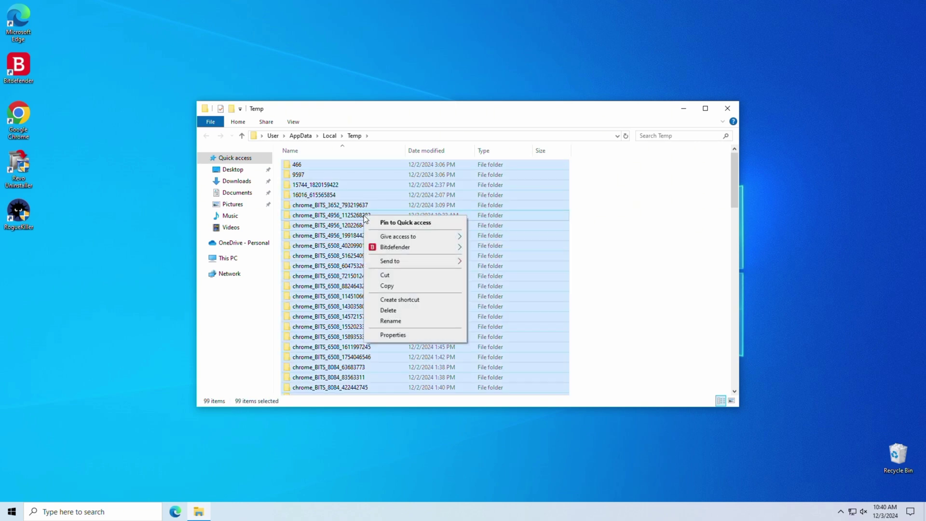
left_click(388, 310)
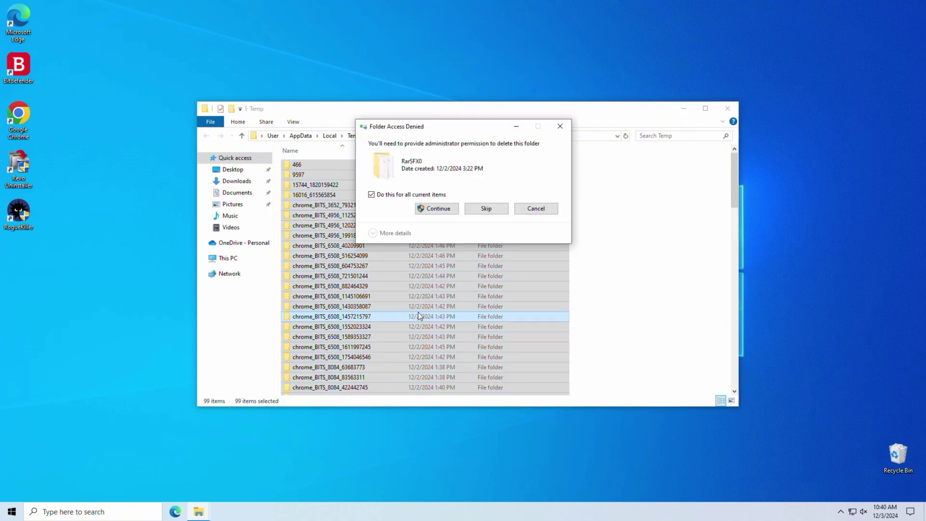
left_click(439, 208)
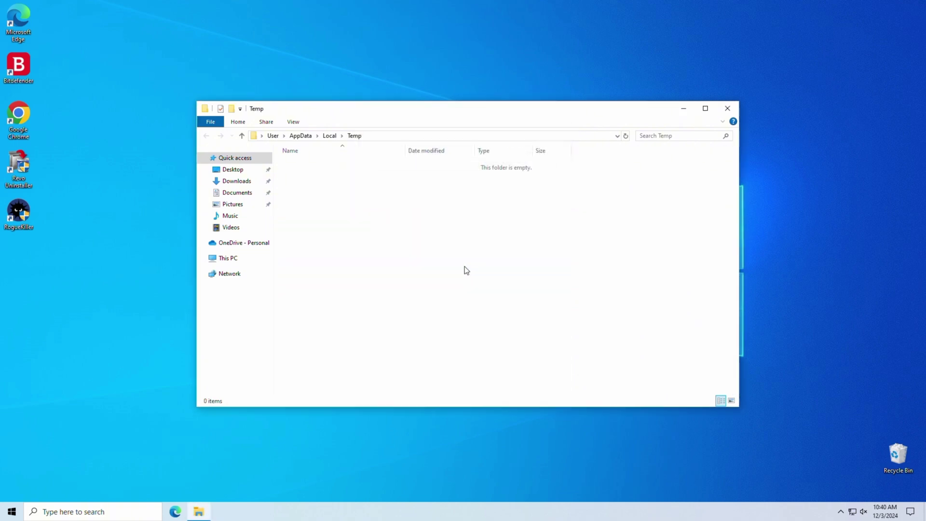
left_click(719, 114)
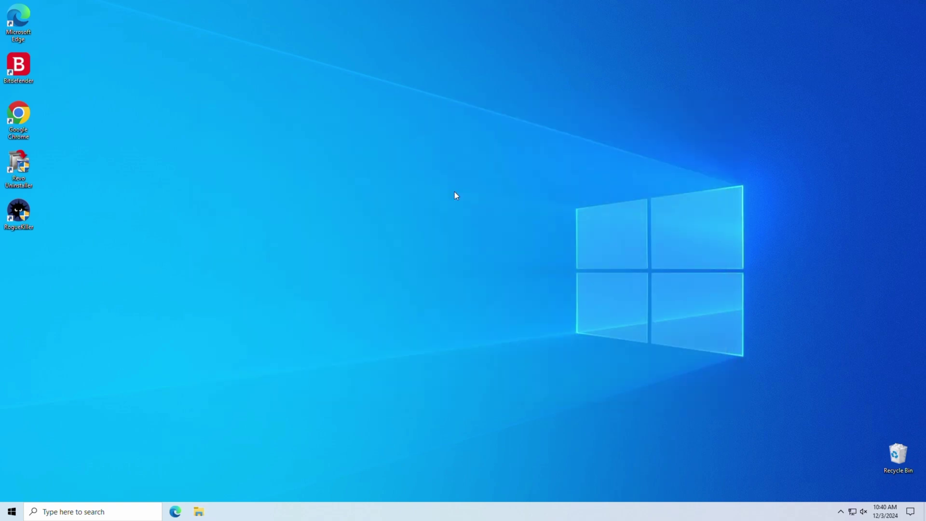
Run "prefetch", grant access to the folder, delete all its contents while skipping the file in use, and close the folder.
key("super+r")
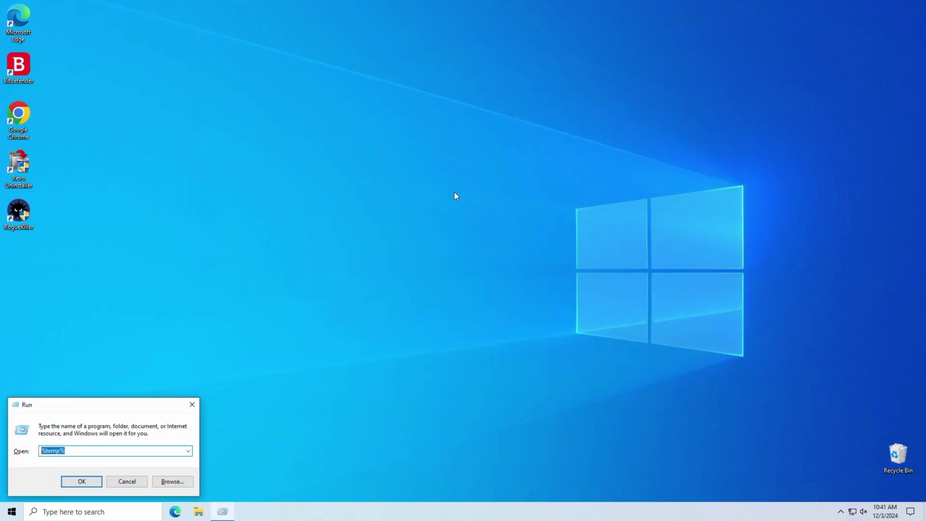
type("prefetch")
key("Return")
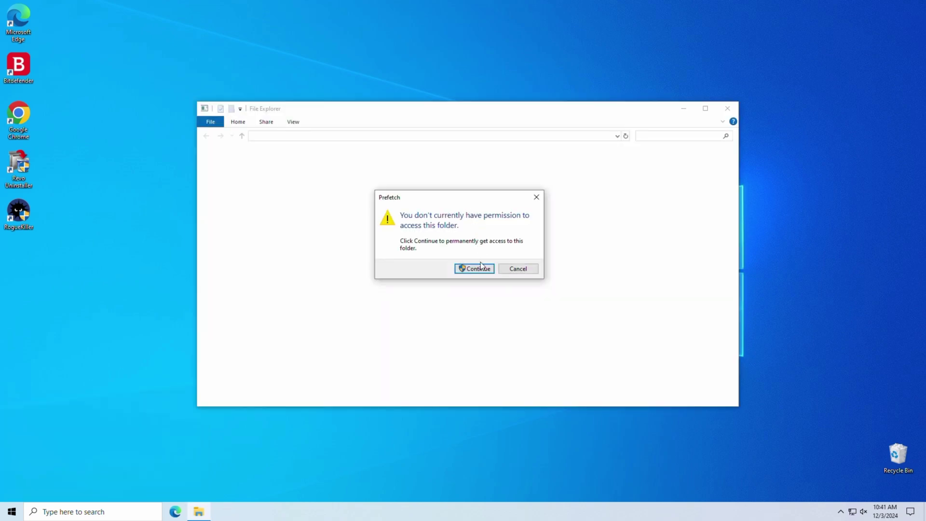
left_click(475, 268)
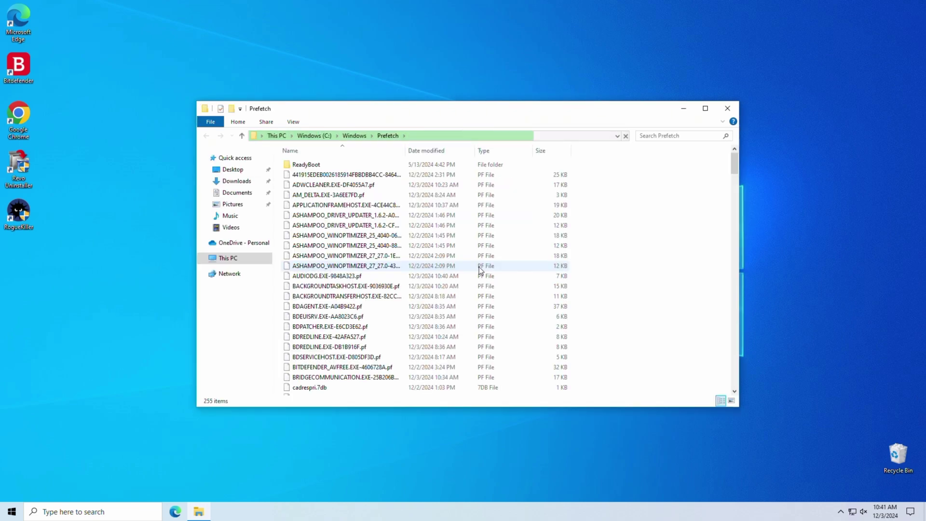
key("ctrl+a")
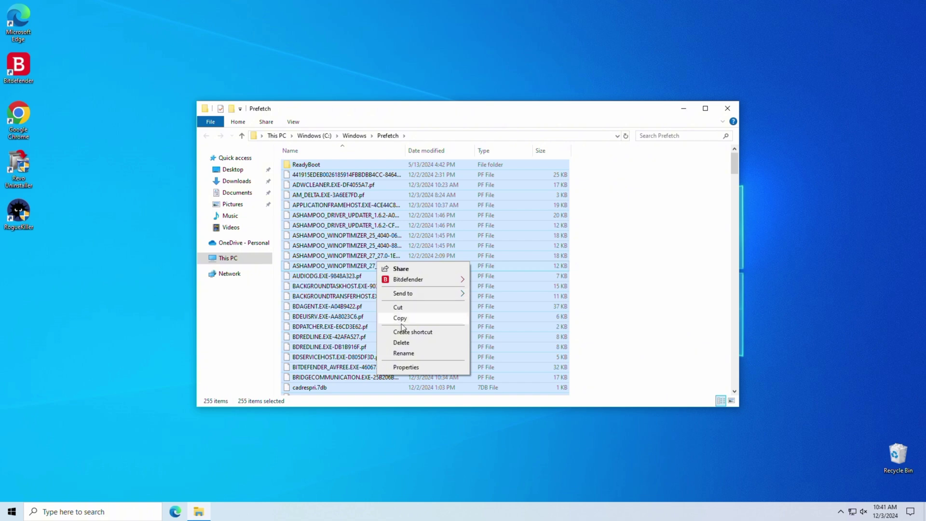
left_click(403, 342)
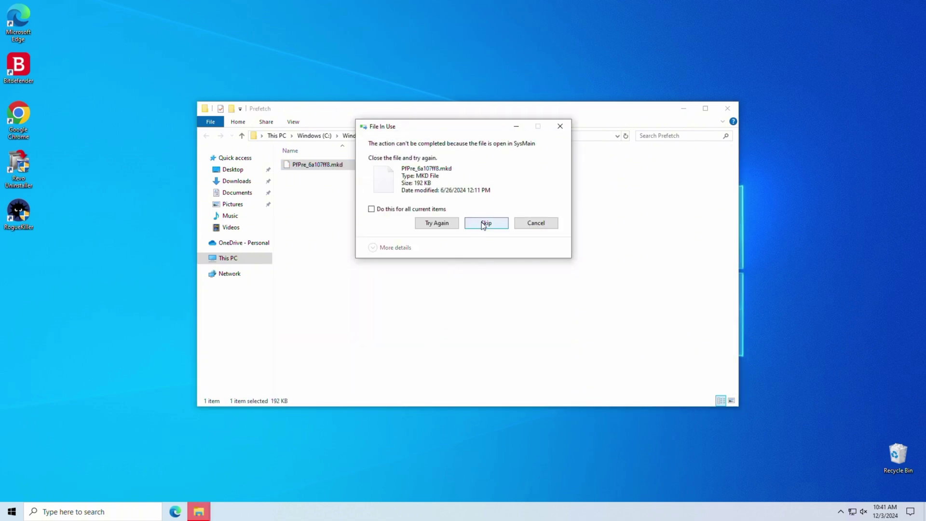
left_click(486, 223)
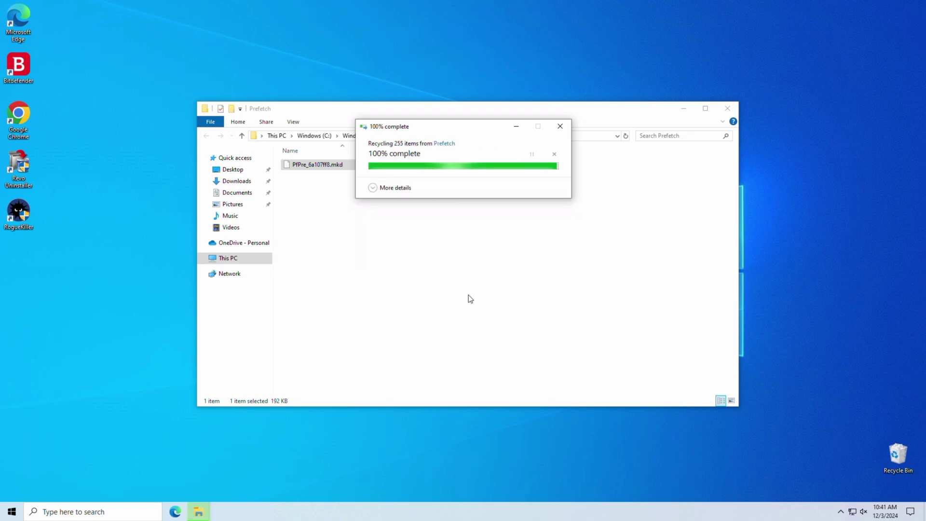
left_click(727, 108)
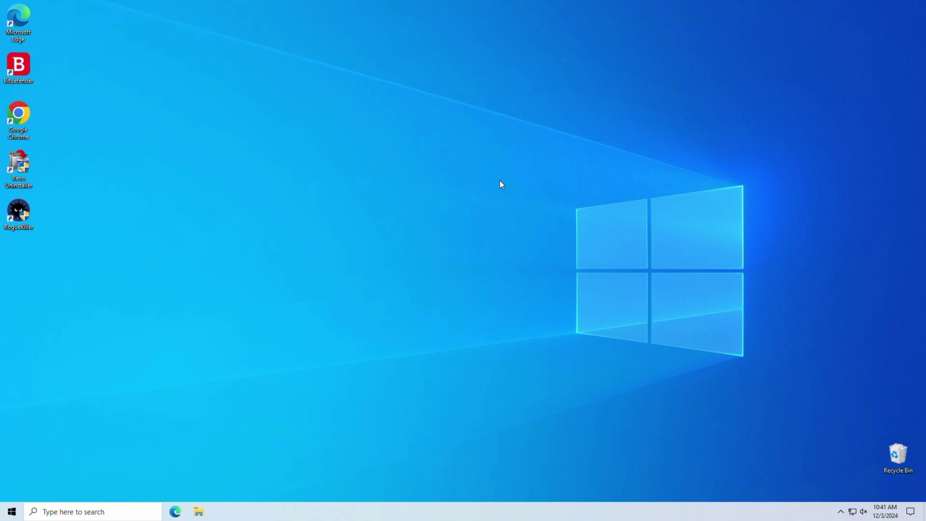
Examine the startup programs in Task Manager sorted by status, and close Task Manager.
right_click(817, 511)
left_click(840, 466)
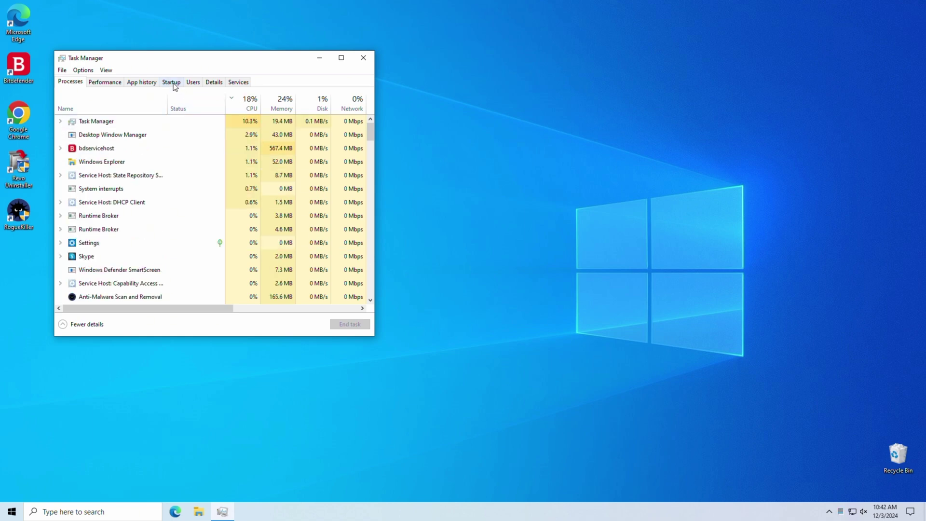
left_click(171, 83)
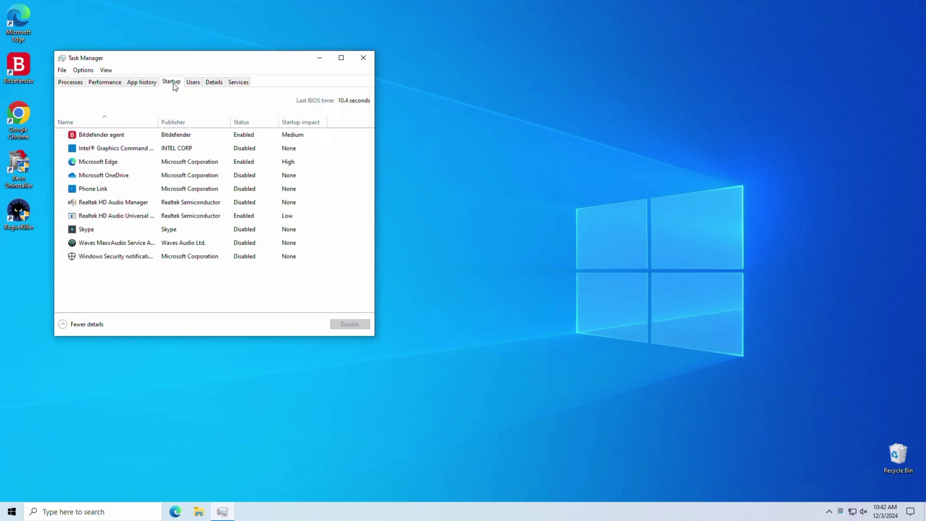
left_click(241, 122)
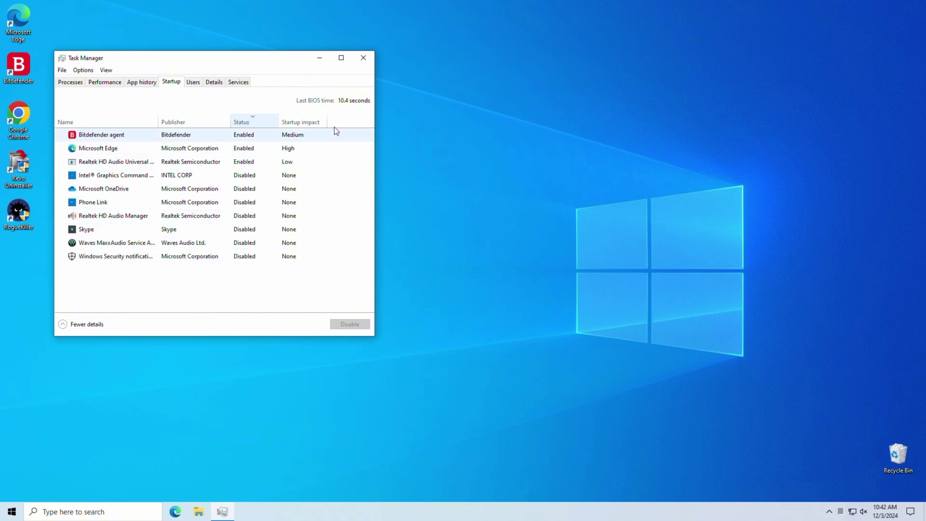
left_click(363, 57)
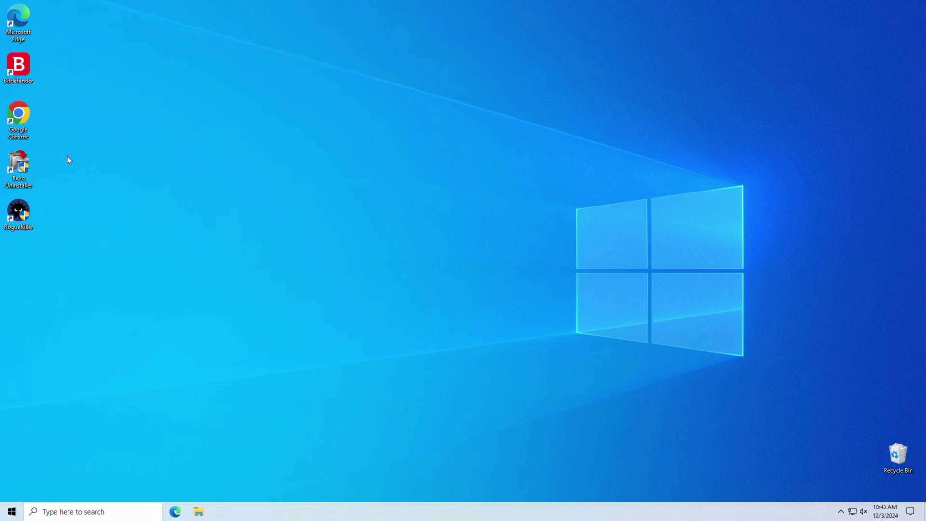
Search for "patchmypc" in Google Chrome, download Patch My PC Home Updater, launch its installer, and close the browser.
double_click(15, 127)
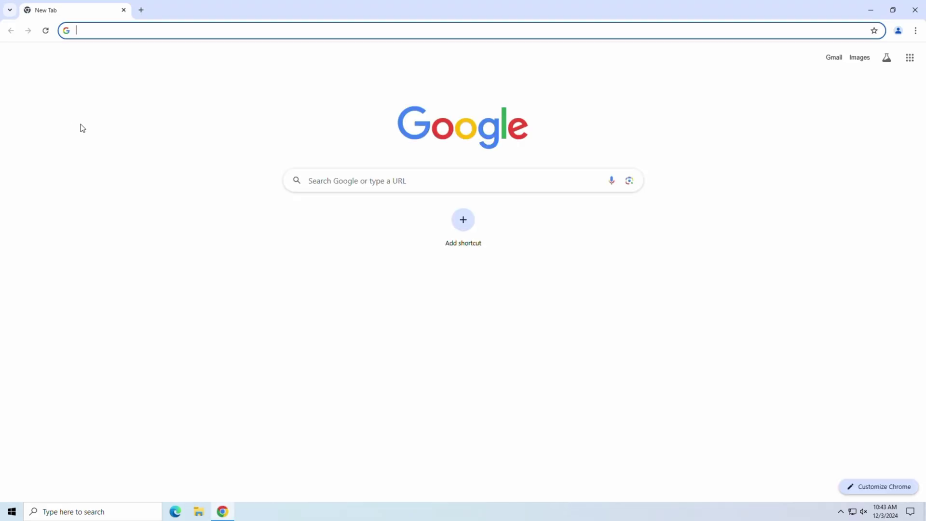
type("patchmypc")
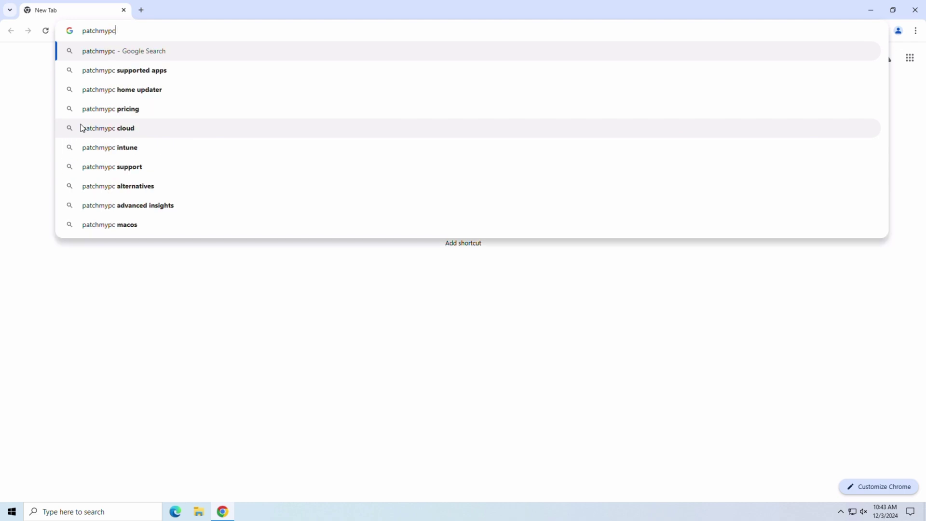
key("Return")
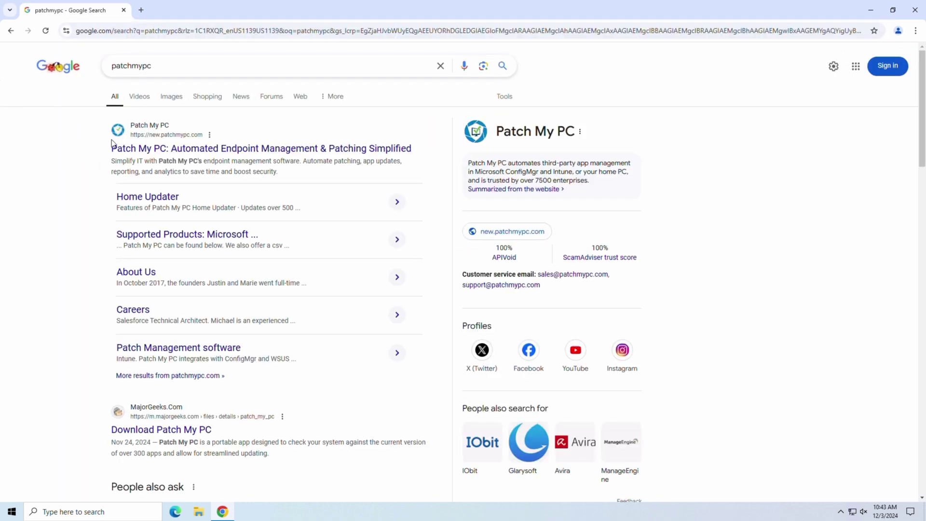
left_click(148, 198)
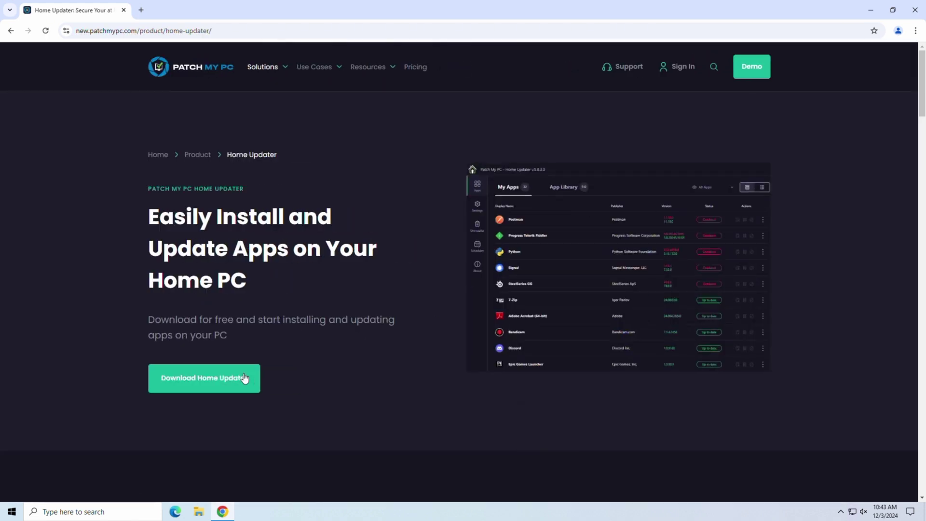
left_click(244, 375)
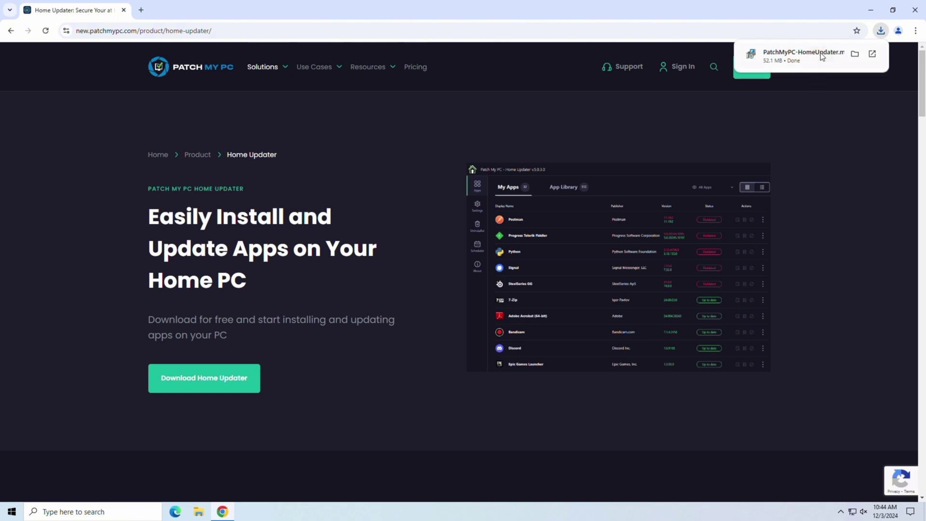
left_click(821, 53)
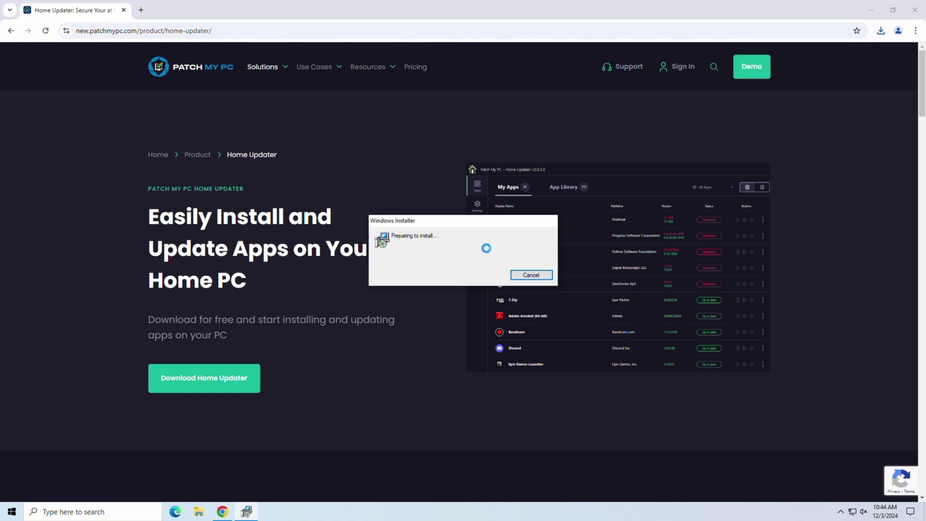
left_click(915, 10)
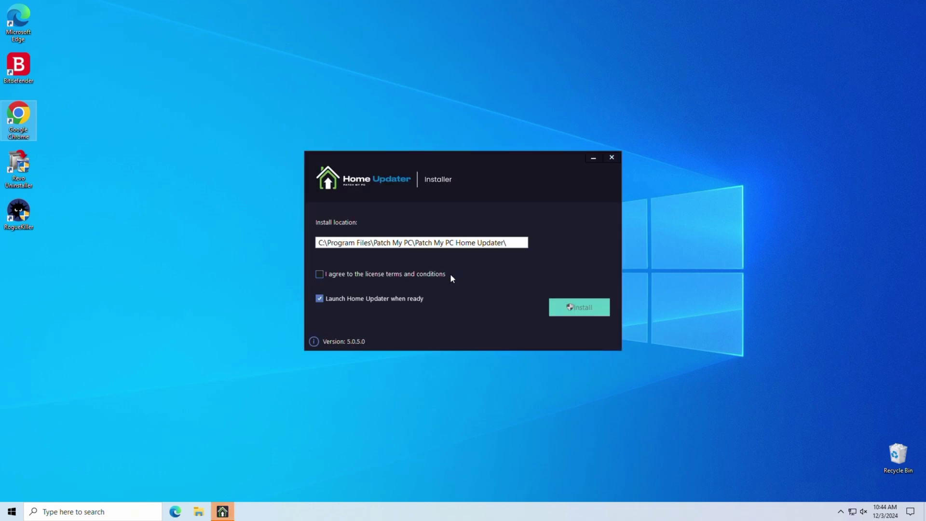
Accept the license terms, install Home Updater, and grant administrator permission to the Windows Desktop Runtime and Patch My PC.
left_click(429, 275)
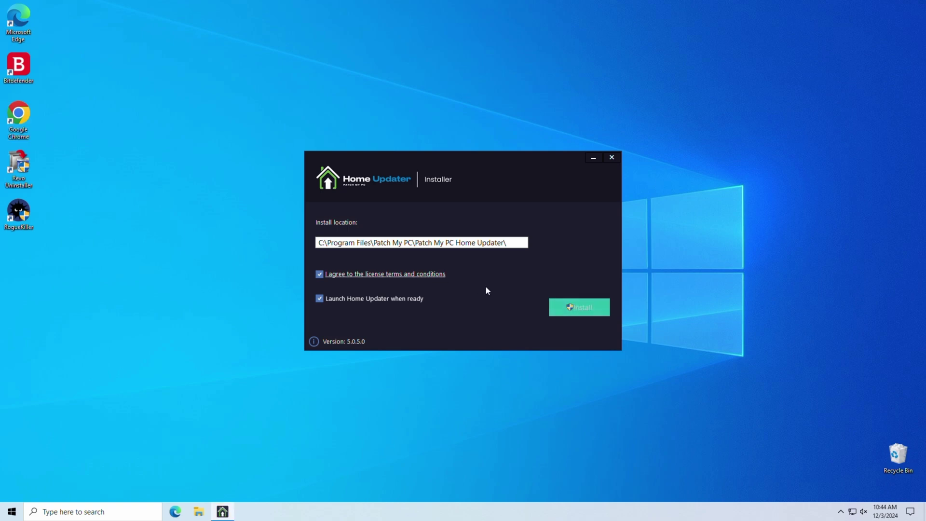
left_click(586, 308)
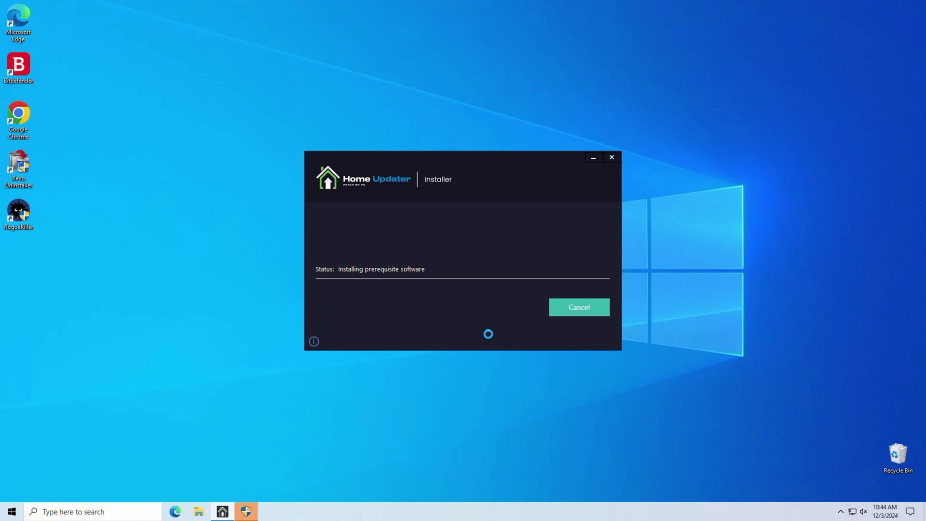
left_click(245, 516)
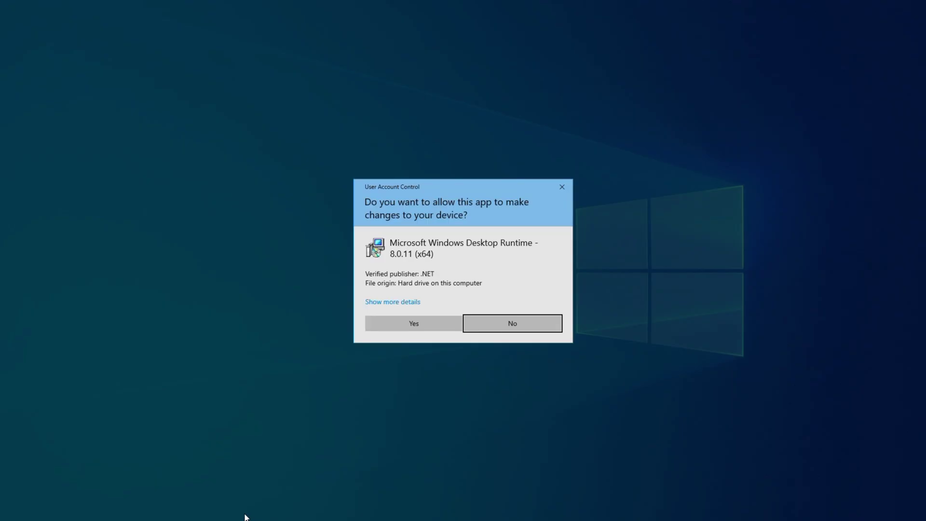
left_click(420, 328)
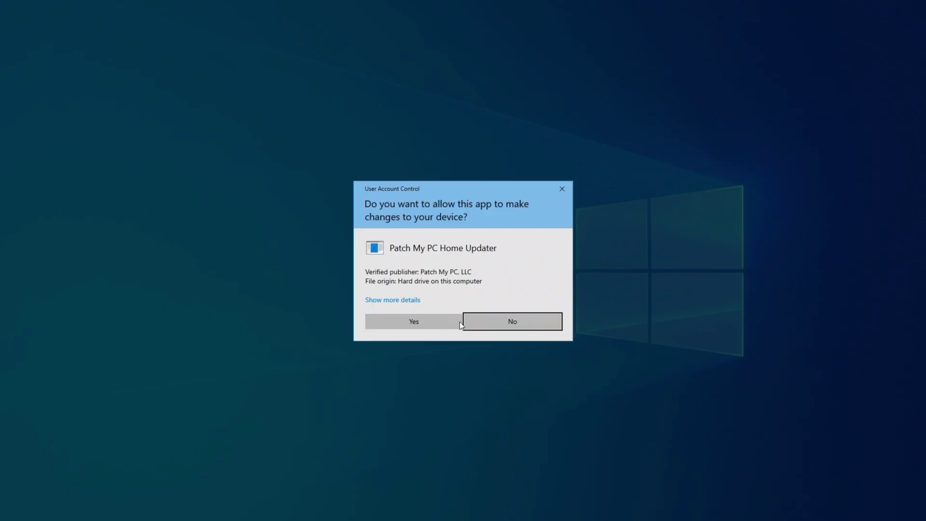
left_click(447, 323)
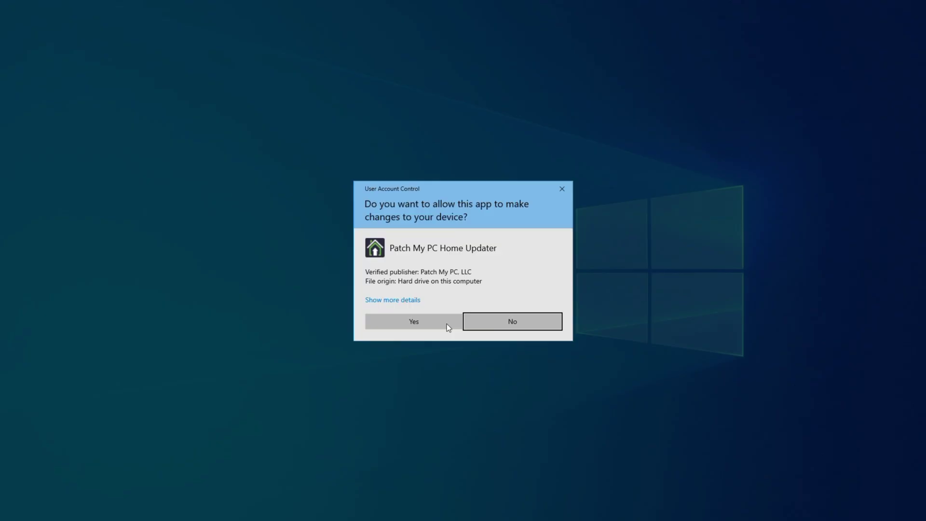
left_click(446, 324)
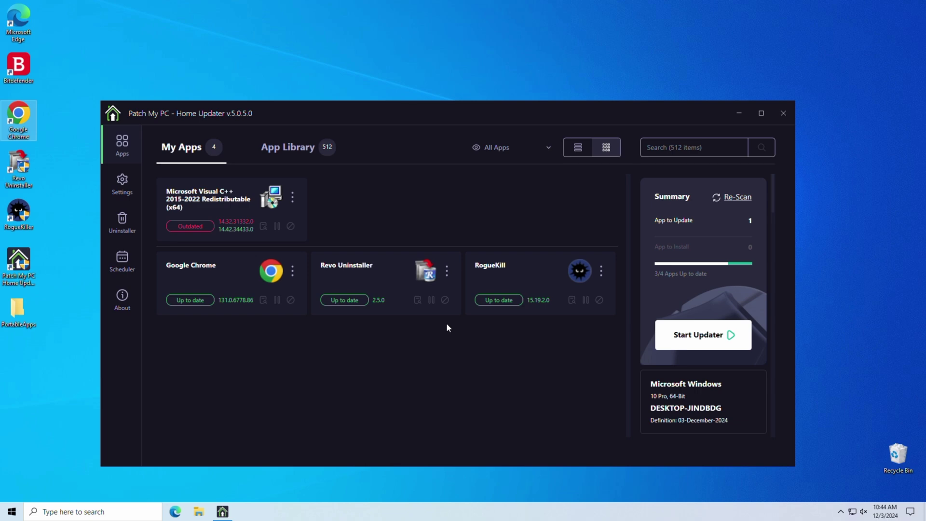
Update the outdated Microsoft Visual C++ Redistributable, look through the App Library, and close Home Updater.
left_click(696, 328)
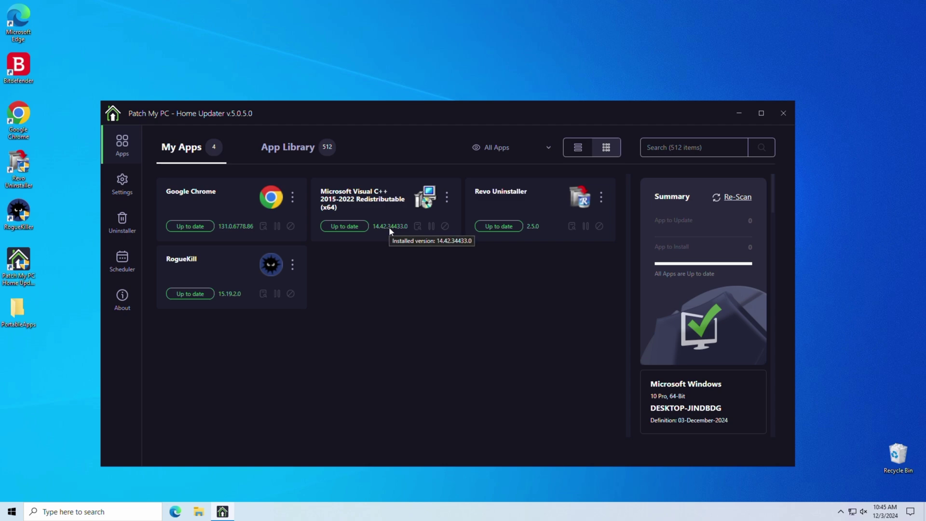
left_click(298, 146)
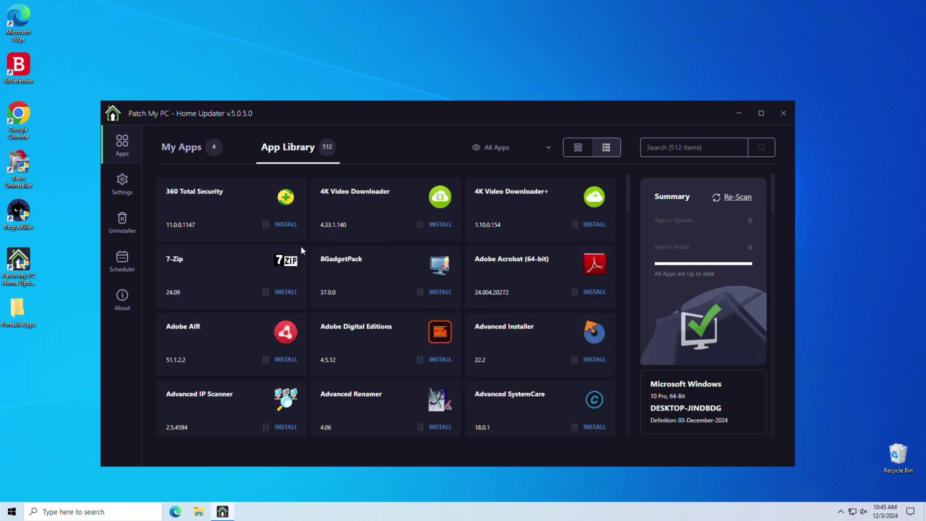
scroll(421, 295, "down", 6)
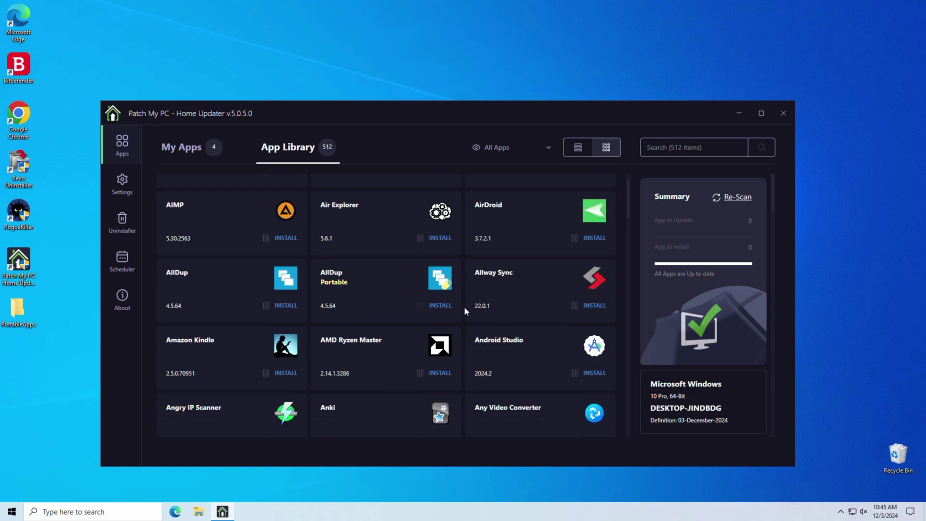
scroll(464, 309, "up", 6)
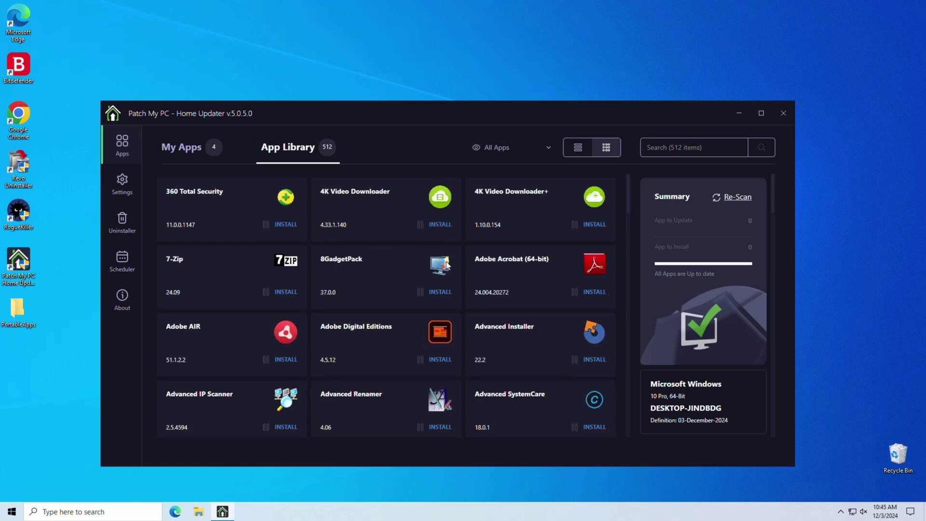
left_click(198, 150)
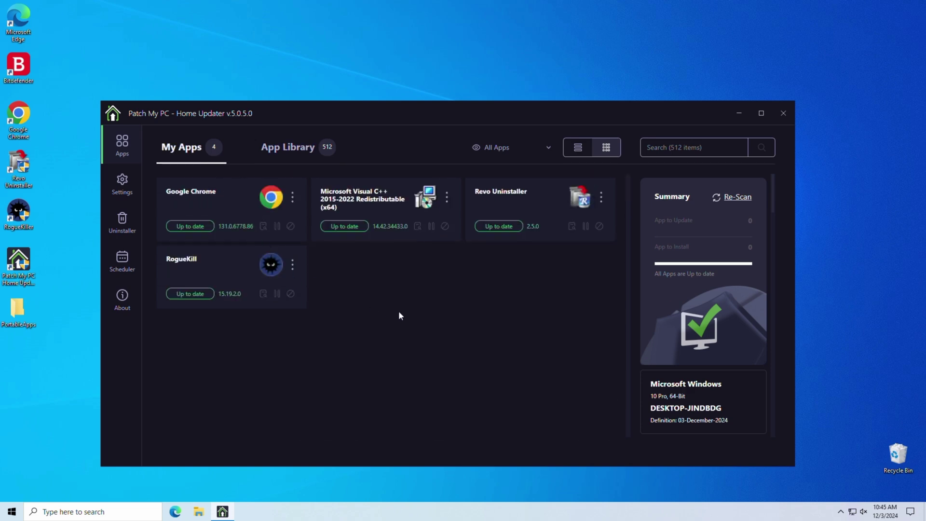
left_click(785, 118)
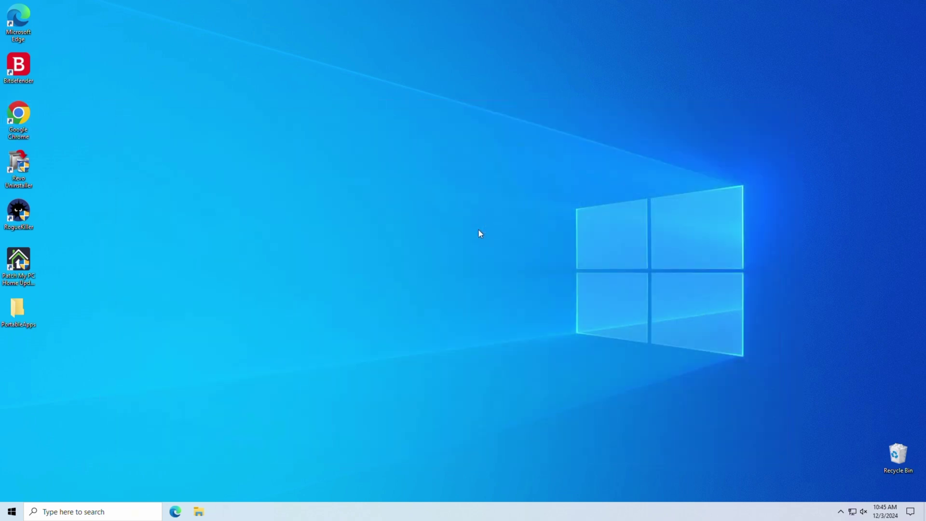
Open Google Chrome, restore its settings to their original defaults, and close the browser.
double_click(27, 130)
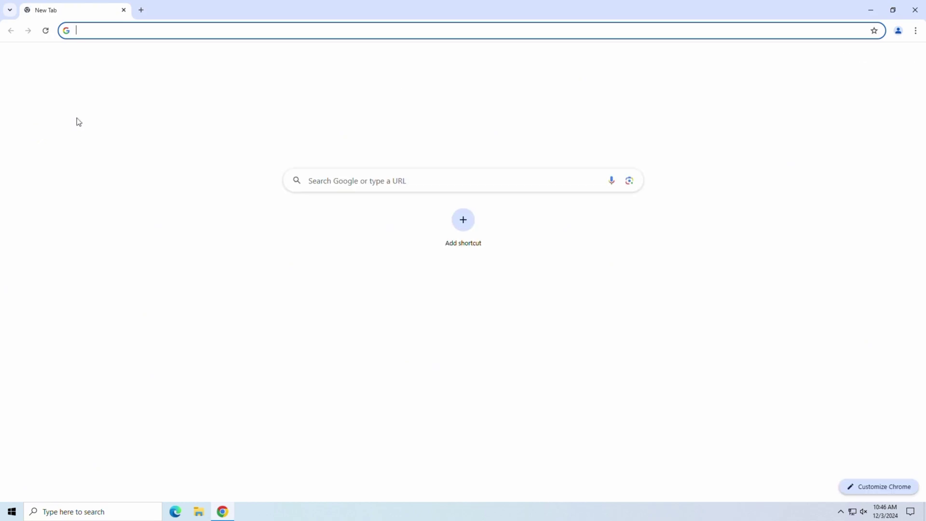
left_click(919, 31)
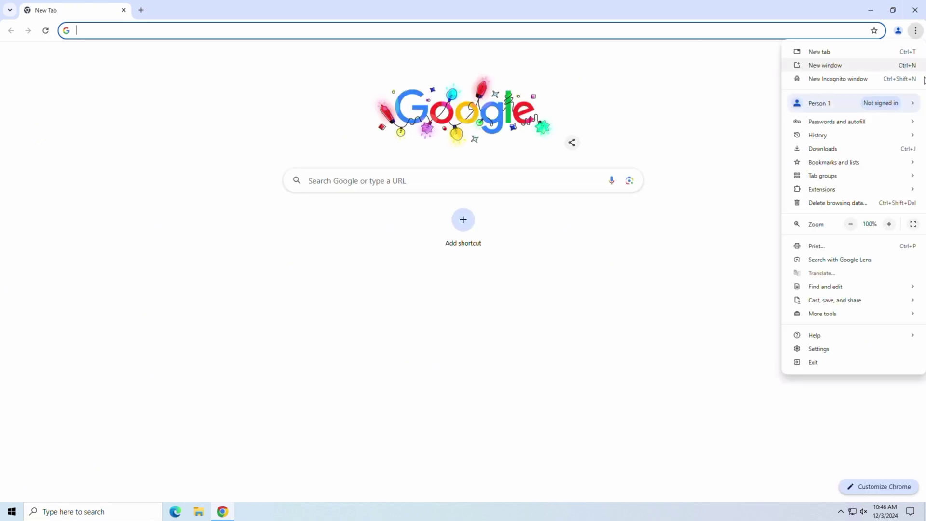
left_click(861, 348)
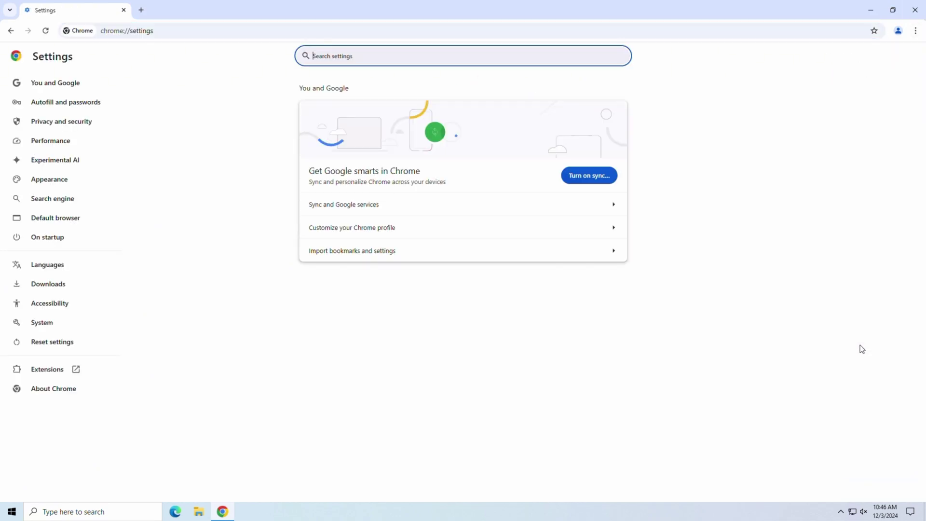
left_click(70, 347)
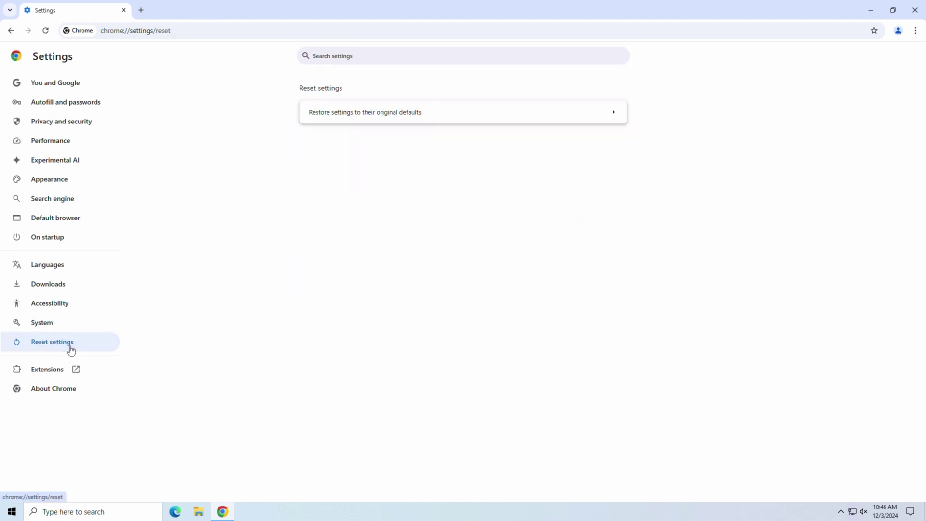
left_click(470, 120)
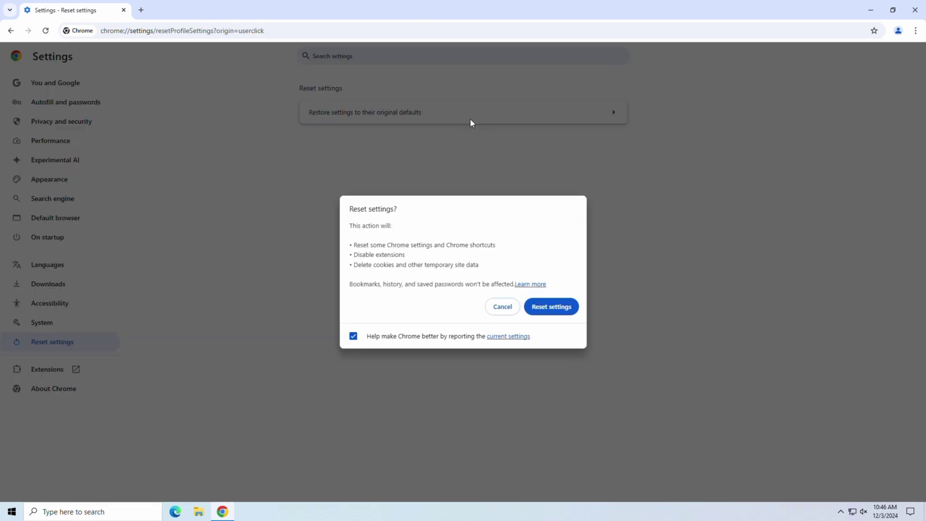
left_click(537, 306)
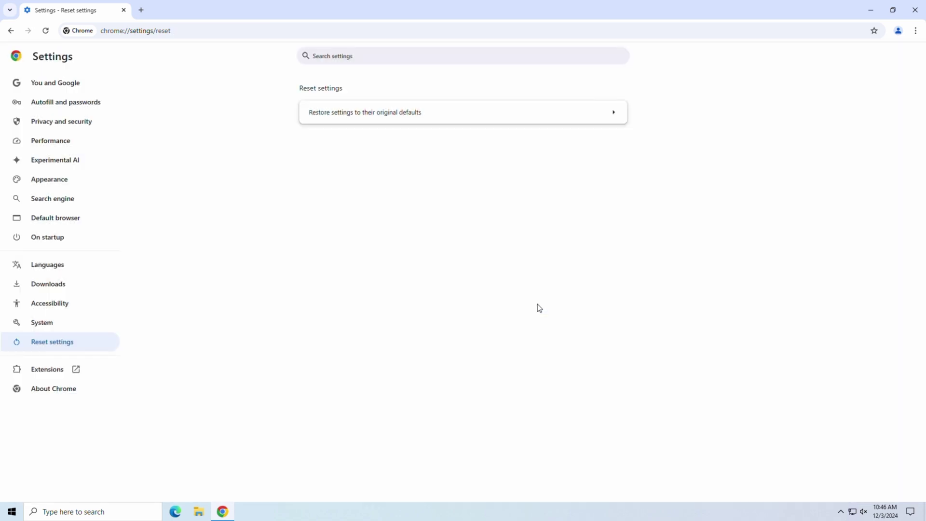
left_click(915, 10)
left_click(423, 215)
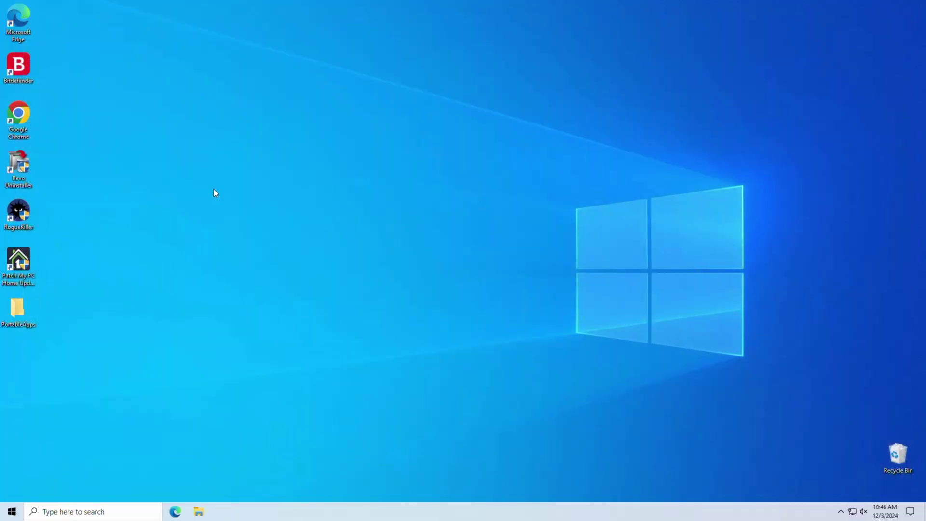
Open Microsoft Edge and restore its settings to their default values.
double_click(30, 25)
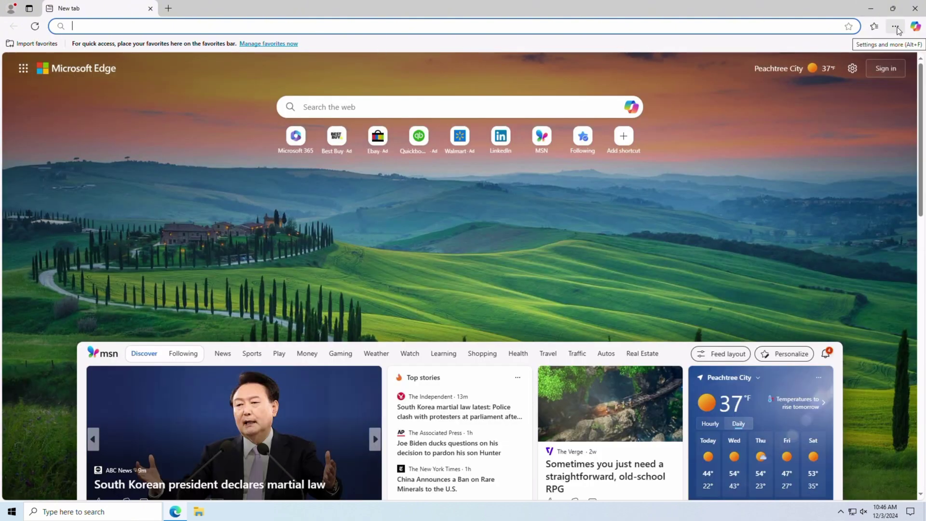
left_click(895, 26)
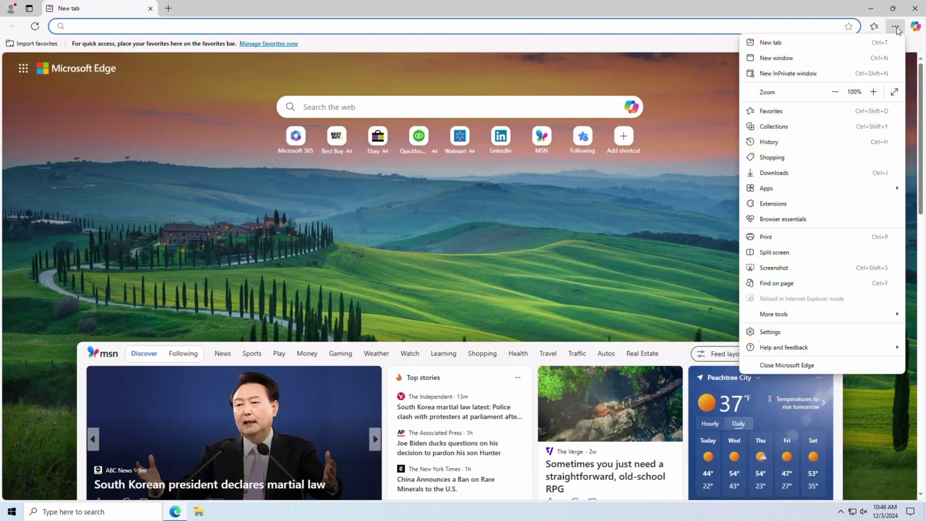
left_click(823, 334)
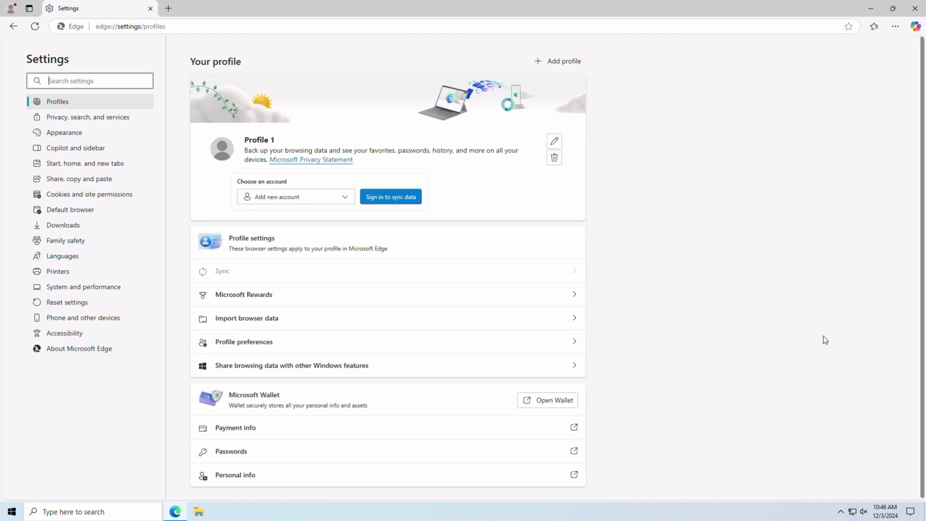
left_click(80, 307)
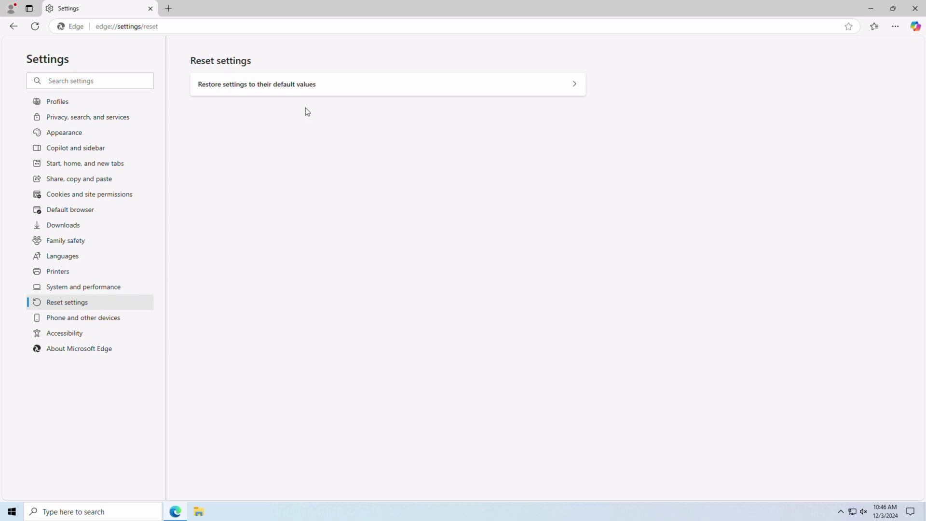
left_click(317, 85)
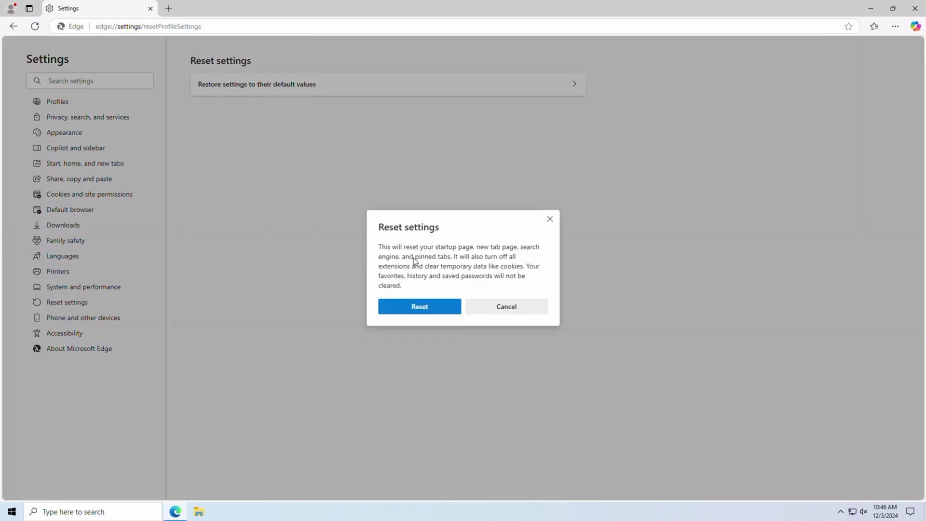
left_click(425, 313)
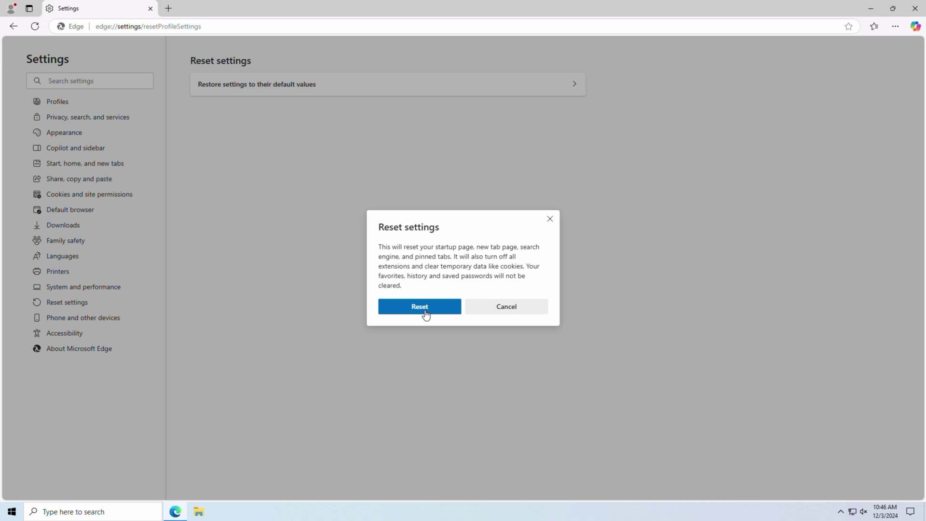
left_click(425, 313)
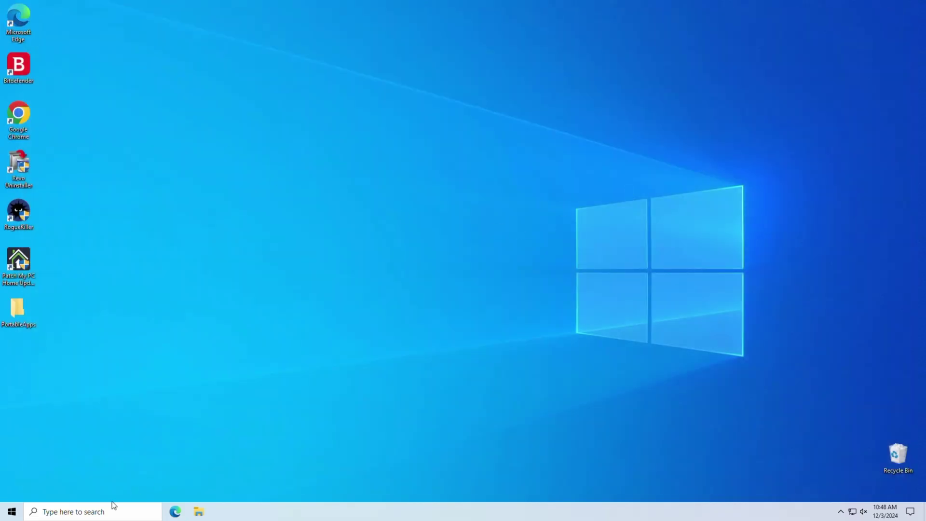
Create a system restore point described as "post cleanup" and close the System Properties dialog.
left_click(113, 506)
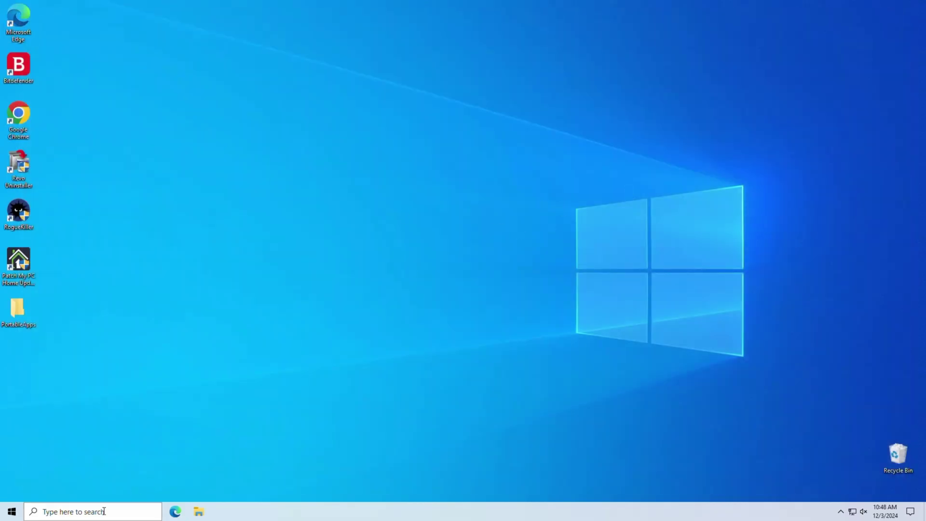
type("restore")
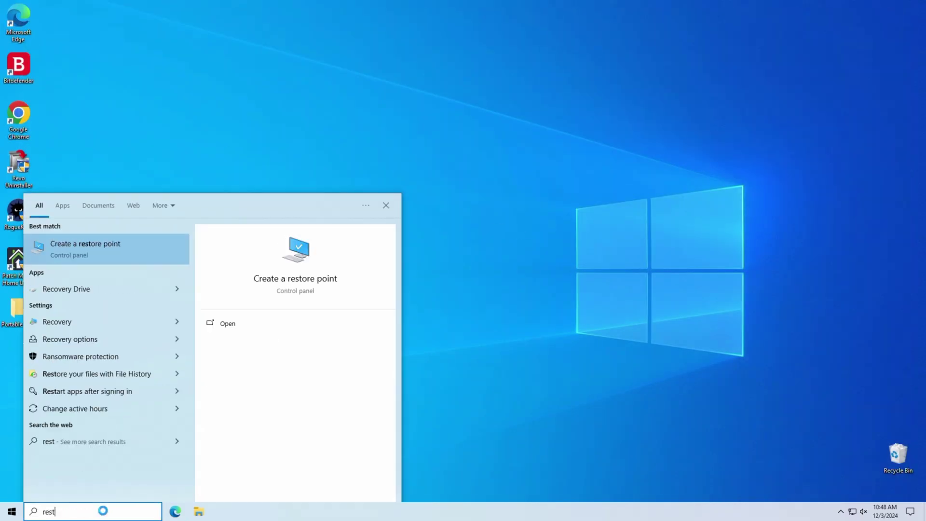
left_click(134, 257)
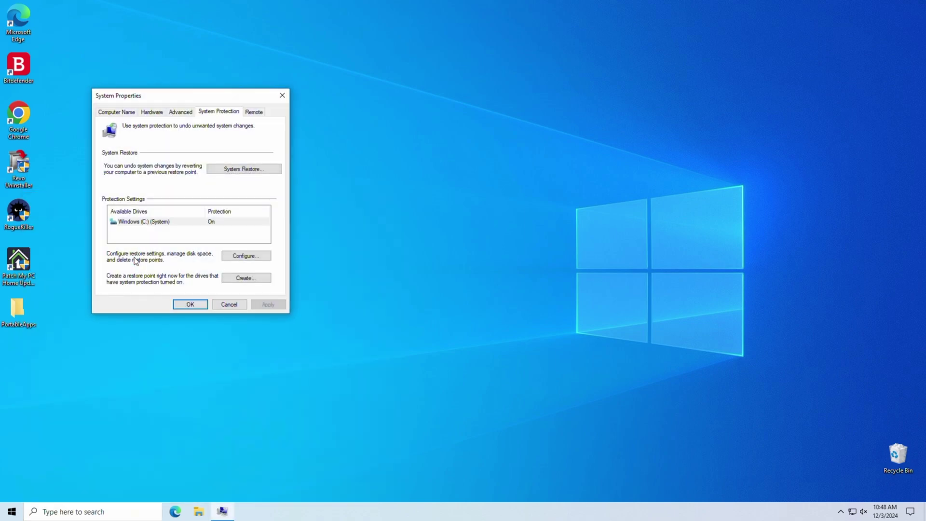
left_click(245, 279)
type("p")
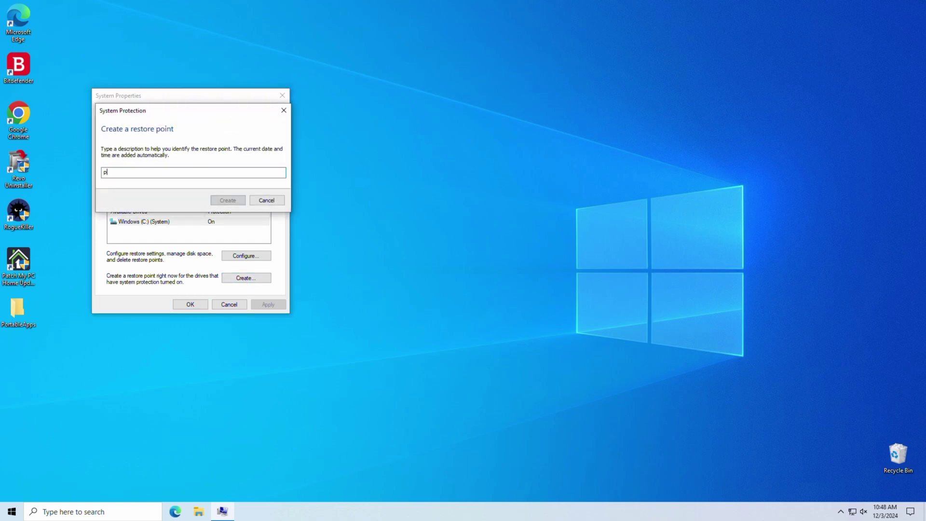
type("ost cleanup")
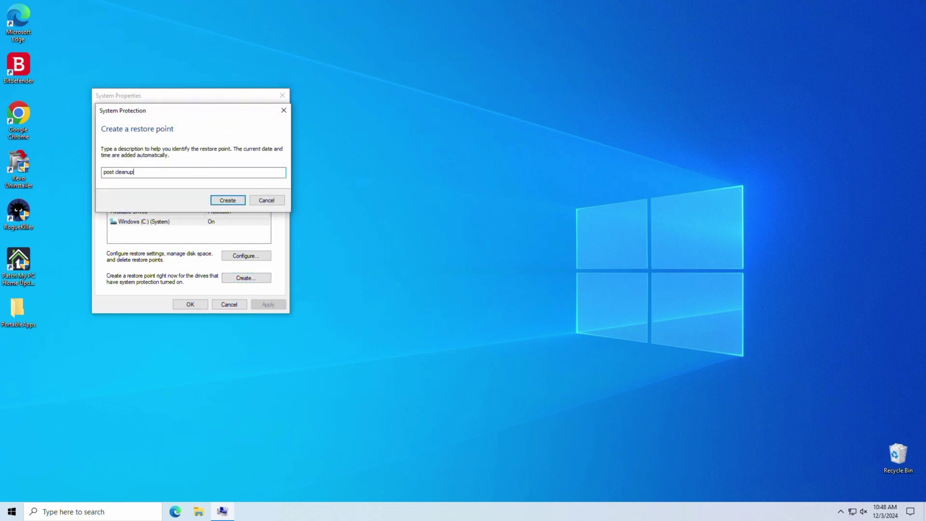
key("Return")
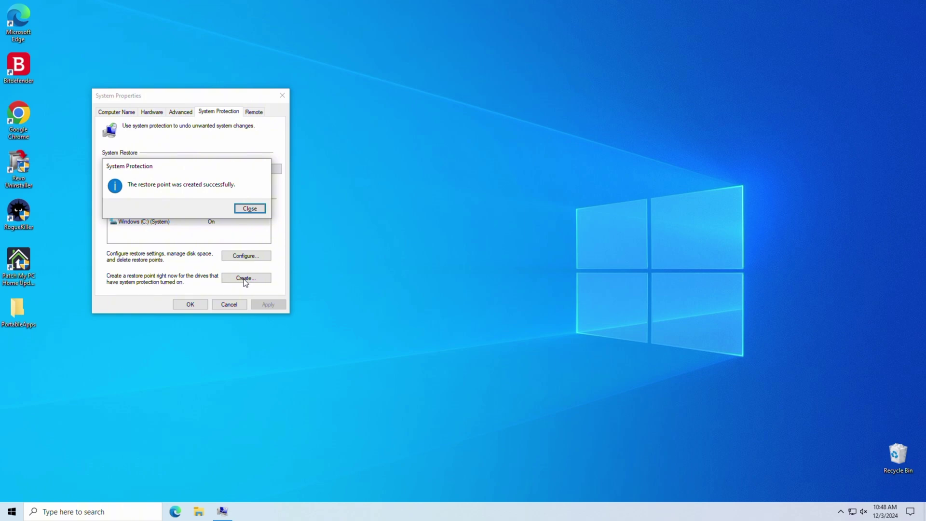
left_click(243, 208)
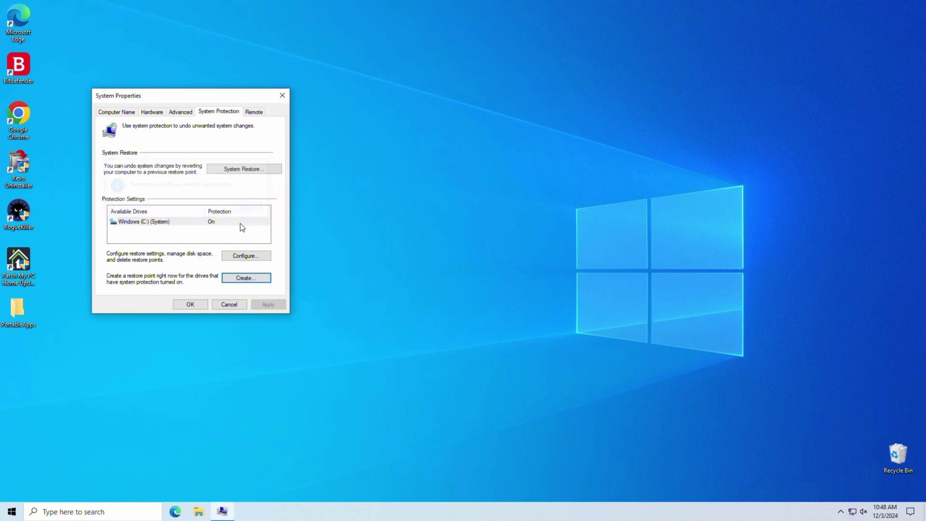
left_click(198, 306)
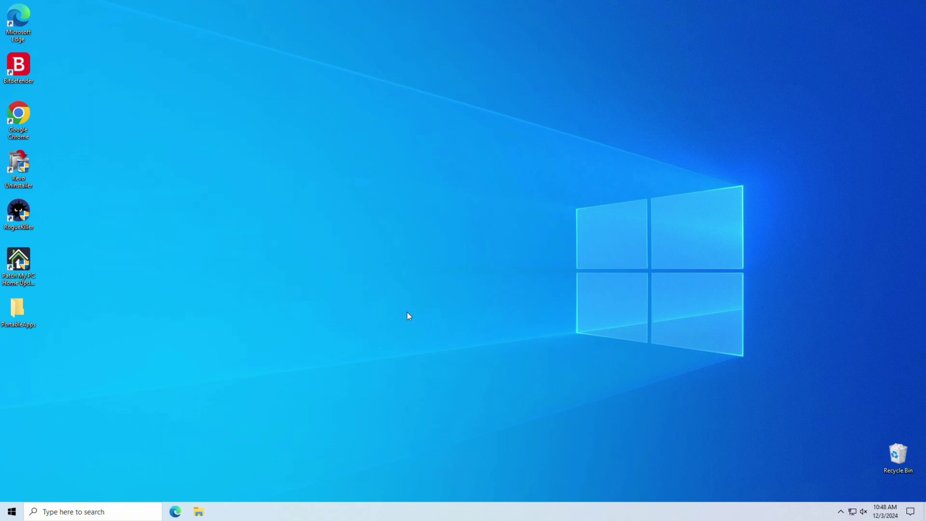
Open the Windows Update settings and check for new updates.
left_click(120, 512)
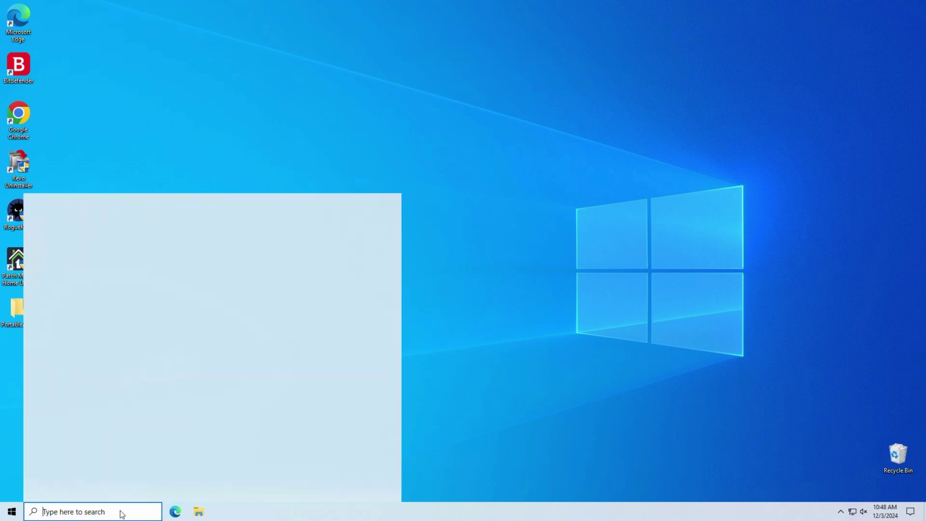
type("windows upda")
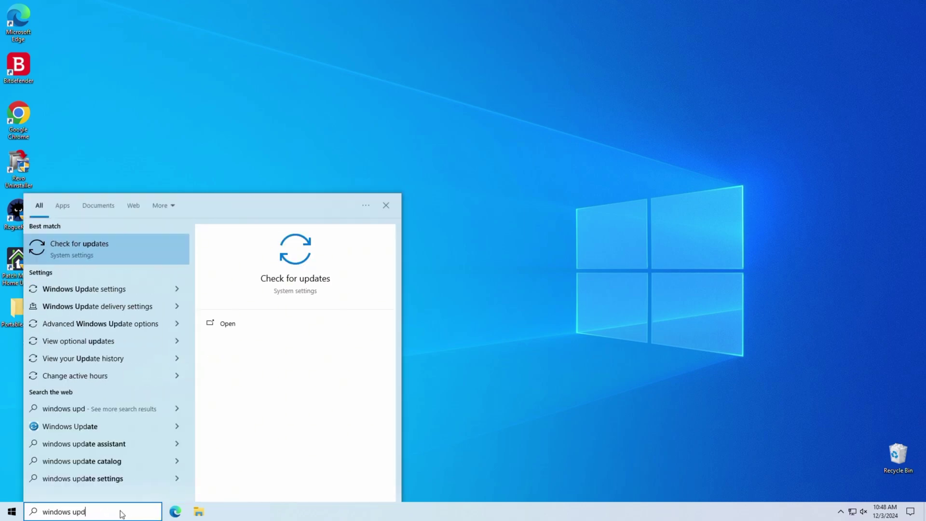
left_click(118, 248)
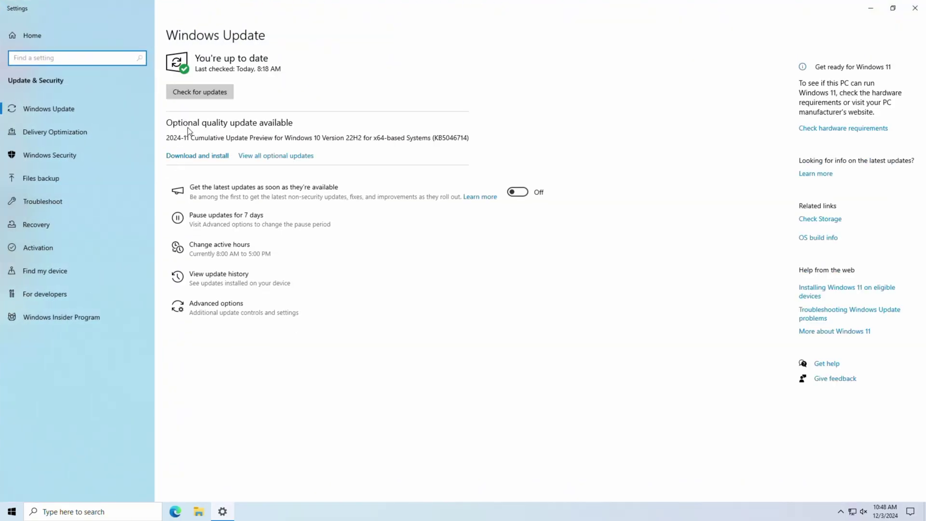
left_click(205, 96)
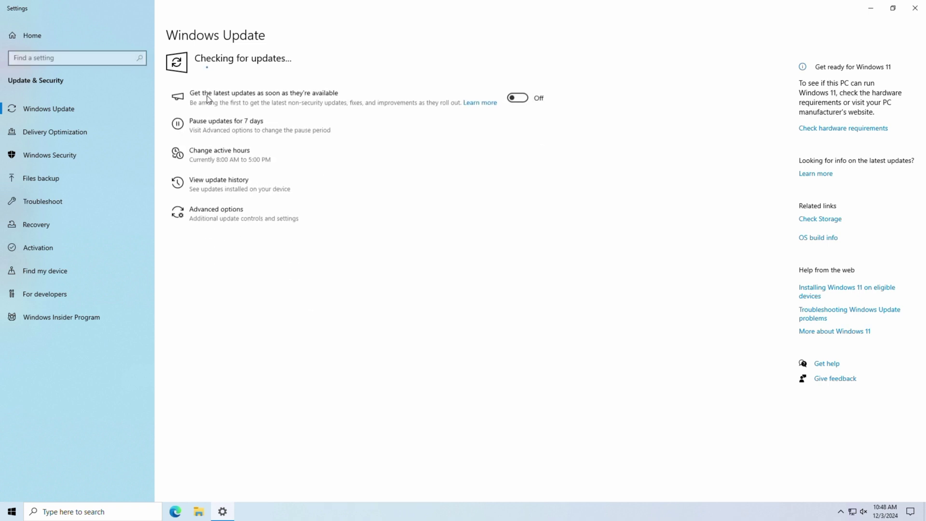